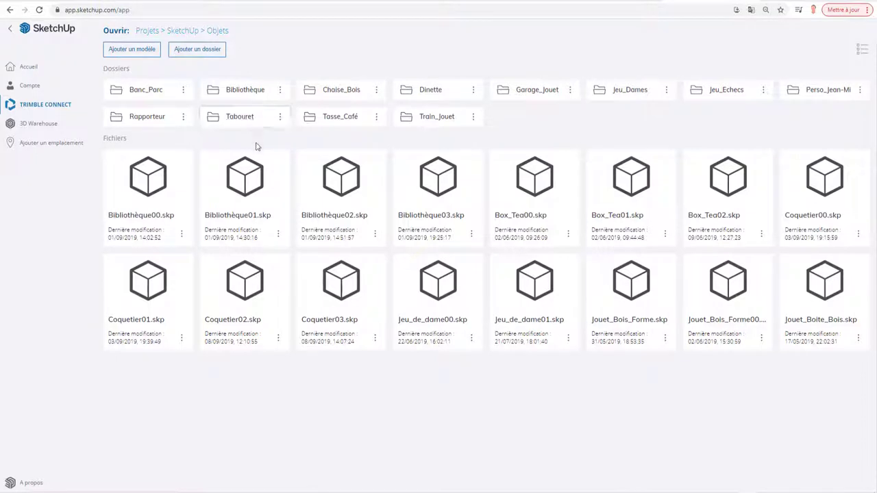
Open the Chaise_Bois folder under Projets > SketchUp > Objets to list its .skp files
{"action": "left_click", "coordinate": [329, 90]}
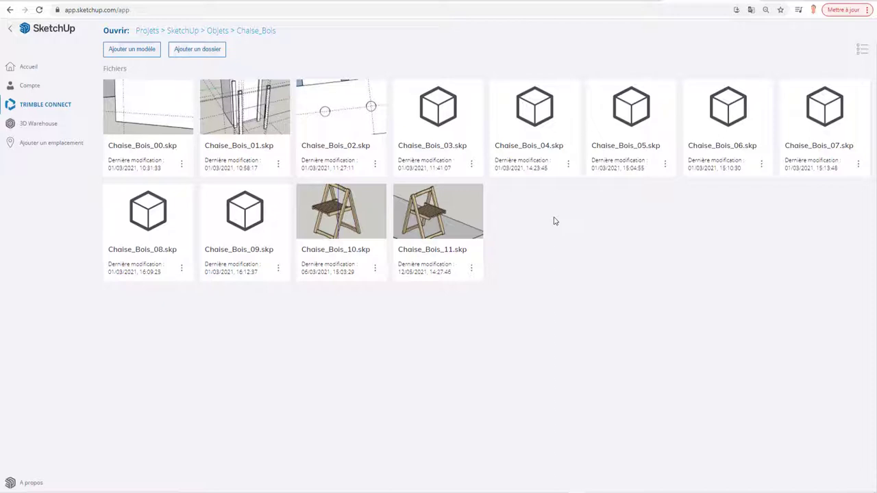
Open Chaise_Bois_00.skp and orbit around the board and the block's white front face
{"action": "left_click", "coordinate": [158, 105]}
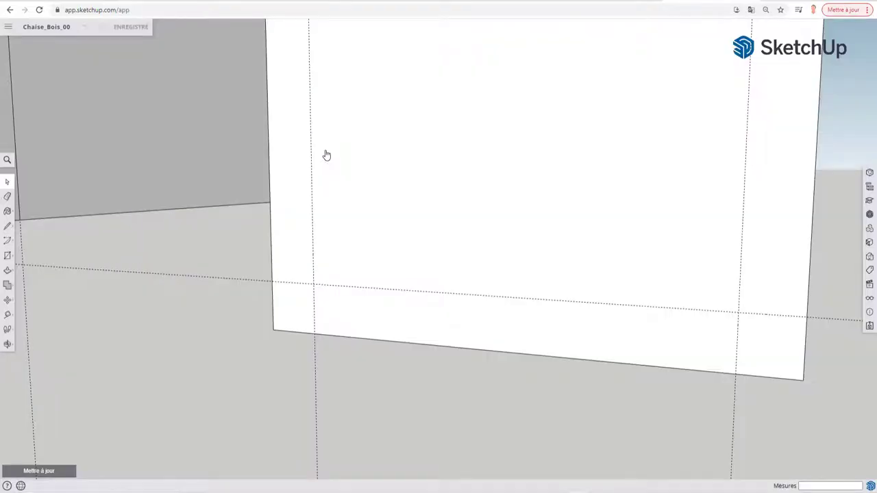
{"action": "scroll", "coordinate": [327, 155], "scroll_direction": "down", "scroll_amount": 2}
{"action": "scroll", "coordinate": [351, 176], "scroll_direction": "down", "scroll_amount": 2}
{"action": "scroll", "coordinate": [351, 176], "scroll_direction": "down", "scroll_amount": 1}
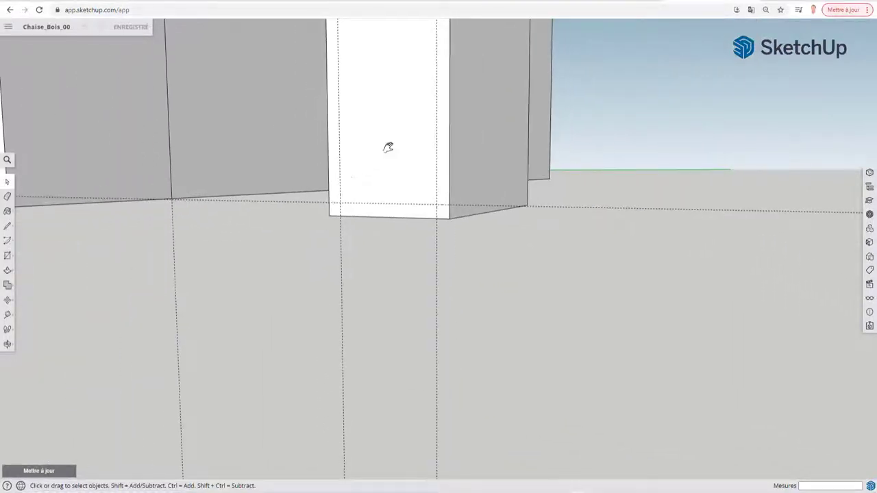
{"action": "middle_click_drag", "start_coordinate": [387, 148], "coordinate": [383, 267]}
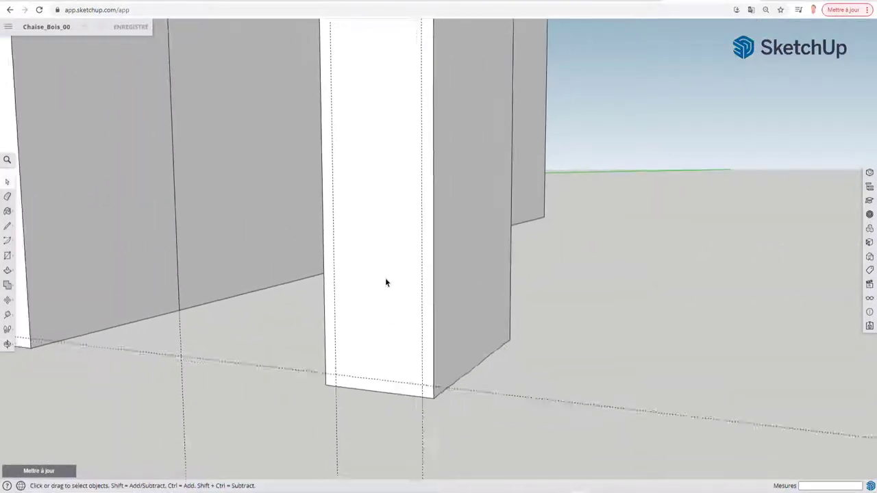
{"action": "scroll", "coordinate": [383, 267], "scroll_direction": "down", "scroll_amount": 2}
{"action": "scroll", "coordinate": [380, 251], "scroll_direction": "down", "scroll_amount": 2}
{"action": "mouse_move", "coordinate": [390, 216]}
{"action": "middle_mouse_down"}
{"action": "mouse_move", "coordinate": [404, 182]}
{"action": "mouse_move", "coordinate": [466, 281]}
{"action": "middle_mouse_up"}
{"action": "scroll", "coordinate": [437, 255], "scroll_direction": "up", "scroll_amount": 2}
{"action": "scroll", "coordinate": [411, 240], "scroll_direction": "up", "scroll_amount": 2}
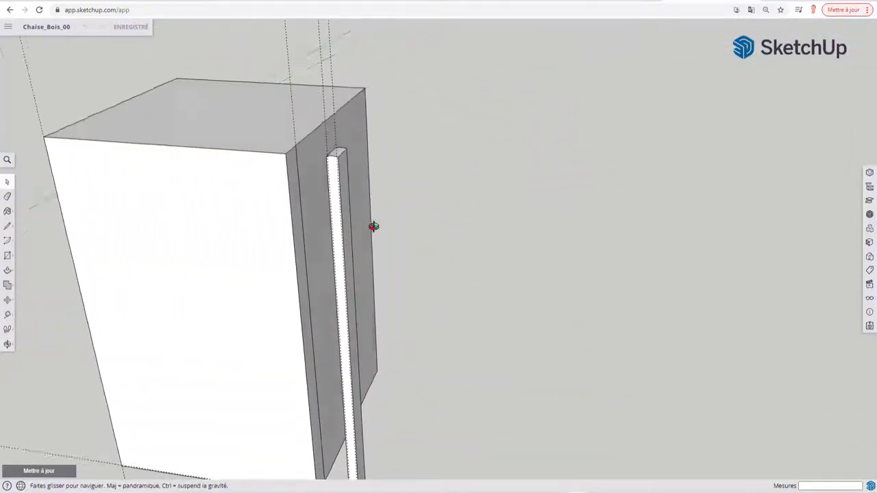
Orbit over the block, board and round-topped post to inspect their tops and sides
{"action": "mouse_move", "coordinate": [373, 226]}
{"action": "middle_mouse_down"}
{"action": "mouse_move", "coordinate": [484, 231]}
{"action": "mouse_move", "coordinate": [476, 224]}
{"action": "middle_mouse_up"}
{"action": "scroll", "coordinate": [418, 172], "scroll_direction": "up", "scroll_amount": 2}
{"action": "scroll", "coordinate": [342, 154], "scroll_direction": "up", "scroll_amount": 3}
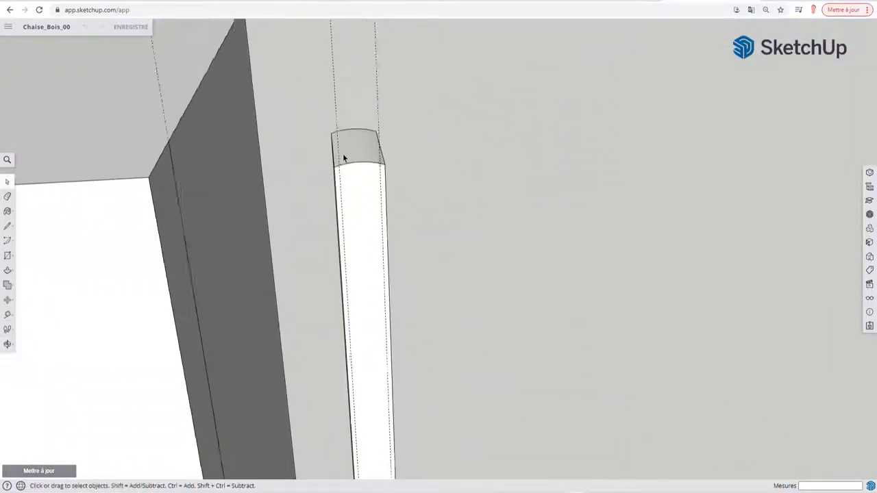
{"action": "mouse_move", "coordinate": [342, 153]}
{"action": "middle_mouse_down"}
{"action": "mouse_move", "coordinate": [367, 152]}
{"action": "mouse_move", "coordinate": [329, 94]}
{"action": "mouse_move", "coordinate": [391, 172]}
{"action": "mouse_move", "coordinate": [397, 153]}
{"action": "mouse_move", "coordinate": [394, 165]}
{"action": "middle_mouse_up"}
{"action": "scroll", "coordinate": [394, 164], "scroll_direction": "up", "scroll_amount": 1}
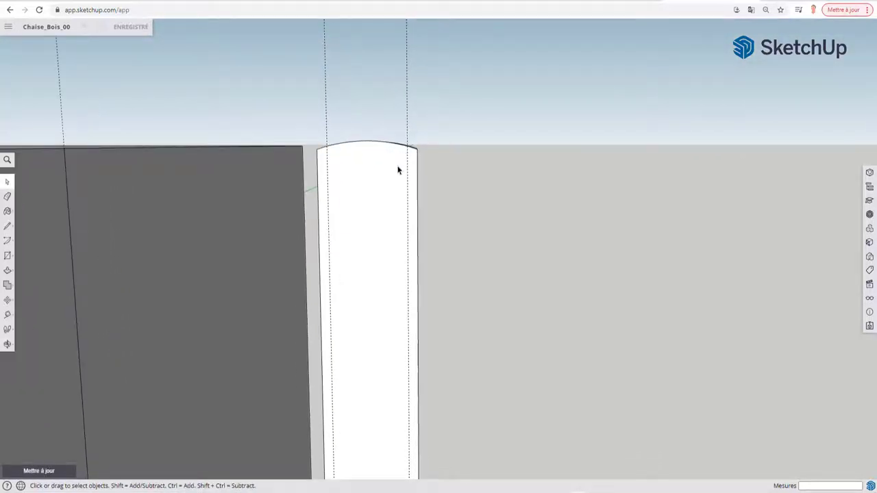
{"action": "scroll", "coordinate": [398, 170], "scroll_direction": "down", "scroll_amount": 2}
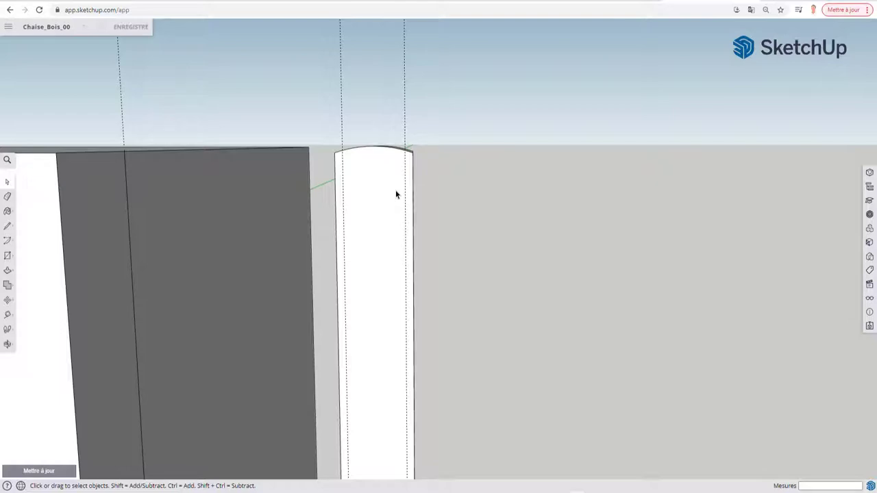
{"action": "mouse_move", "coordinate": [395, 195]}
{"action": "middle_mouse_down"}
{"action": "mouse_move", "coordinate": [422, 204]}
{"action": "mouse_move", "coordinate": [386, 176]}
{"action": "mouse_move", "coordinate": [340, 185]}
{"action": "mouse_move", "coordinate": [453, 207]}
{"action": "middle_mouse_up"}
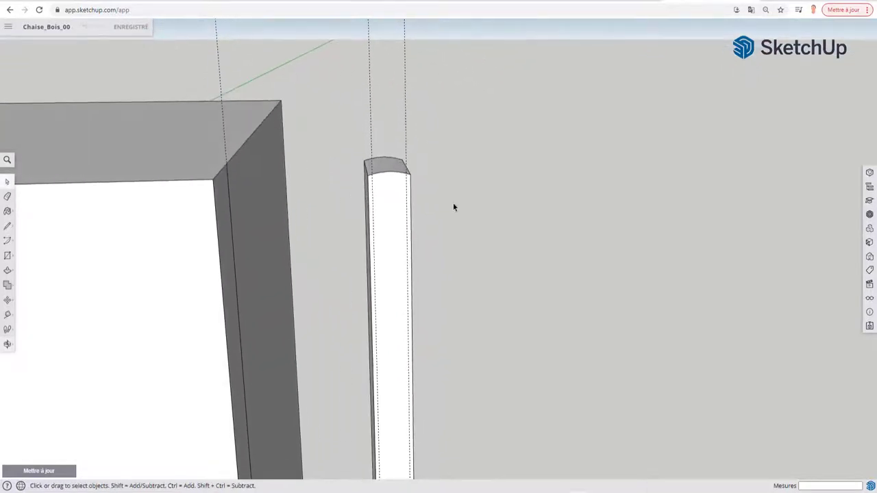
{"action": "scroll", "coordinate": [402, 188], "scroll_direction": "up", "scroll_amount": 2}
{"action": "mouse_move", "coordinate": [398, 180]}
{"action": "middle_mouse_down"}
{"action": "mouse_move", "coordinate": [392, 172]}
{"action": "mouse_move", "coordinate": [394, 183]}
{"action": "middle_mouse_up"}
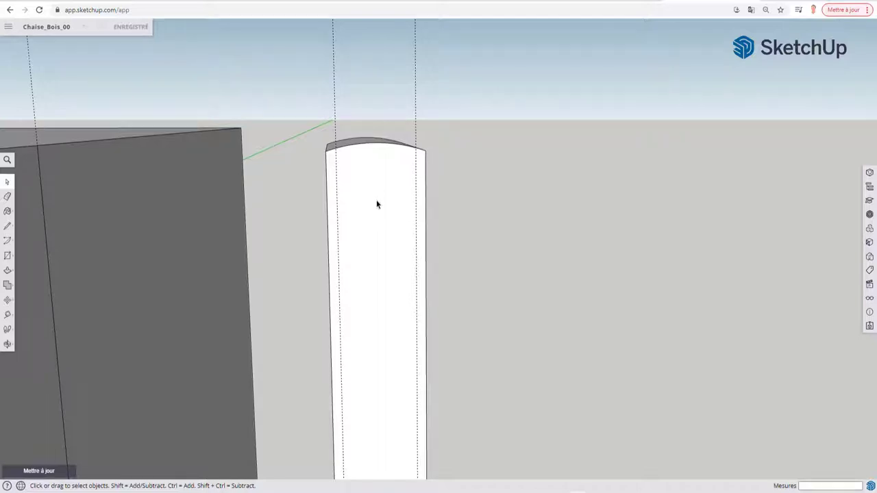
{"action": "mouse_move", "coordinate": [377, 205]}
{"action": "middle_mouse_down"}
{"action": "mouse_move", "coordinate": [381, 233]}
{"action": "mouse_move", "coordinate": [362, 254]}
{"action": "mouse_move", "coordinate": [377, 183]}
{"action": "mouse_move", "coordinate": [373, 195]}
{"action": "middle_mouse_up"}
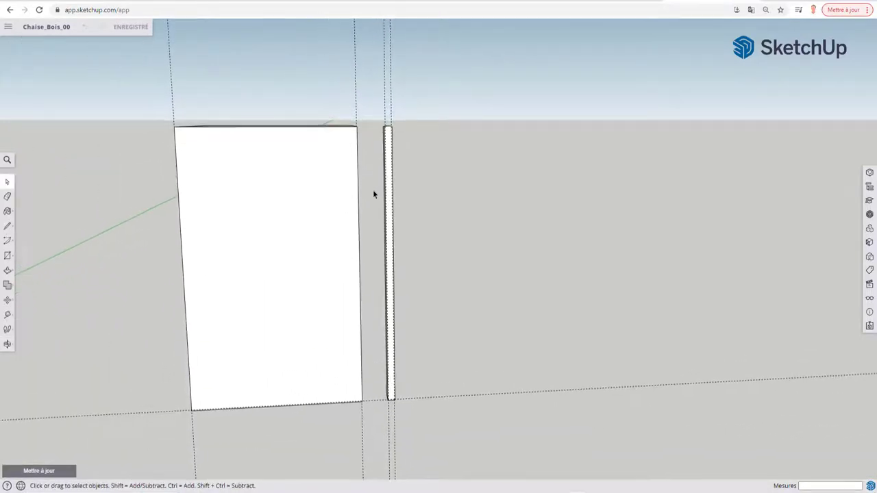
{"action": "left_click", "coordinate": [8, 26]}
Open Chaise_Bois_01.skp from the Ouvrir file list and zoom in on the chair back
{"action": "left_click", "coordinate": [27, 83]}
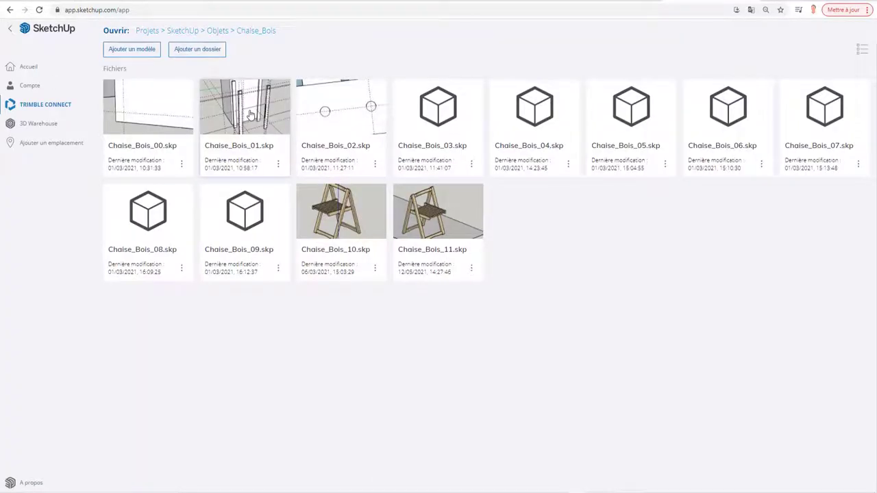
{"action": "left_click", "coordinate": [251, 114]}
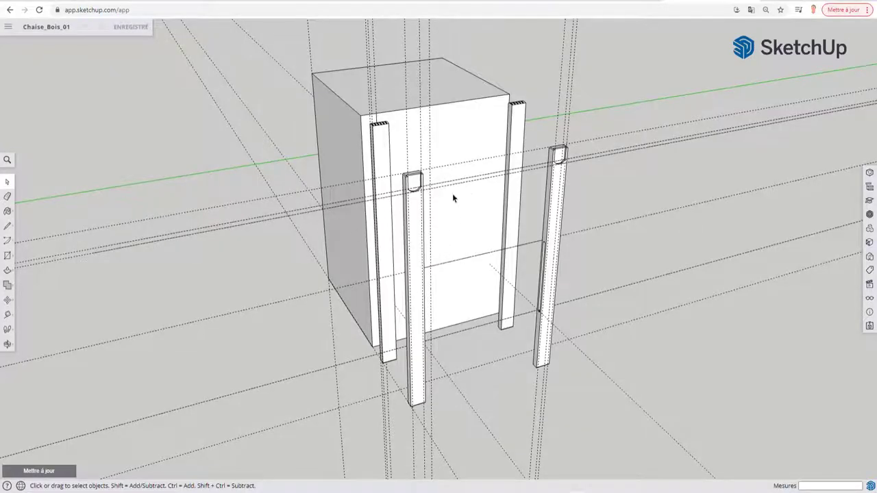
{"action": "scroll", "coordinate": [453, 195], "scroll_direction": "up", "scroll_amount": 2}
{"action": "scroll", "coordinate": [442, 191], "scroll_direction": "up", "scroll_amount": 2}
{"action": "scroll", "coordinate": [411, 171], "scroll_direction": "up", "scroll_amount": 2}
{"action": "scroll", "coordinate": [393, 158], "scroll_direction": "up", "scroll_amount": 1}
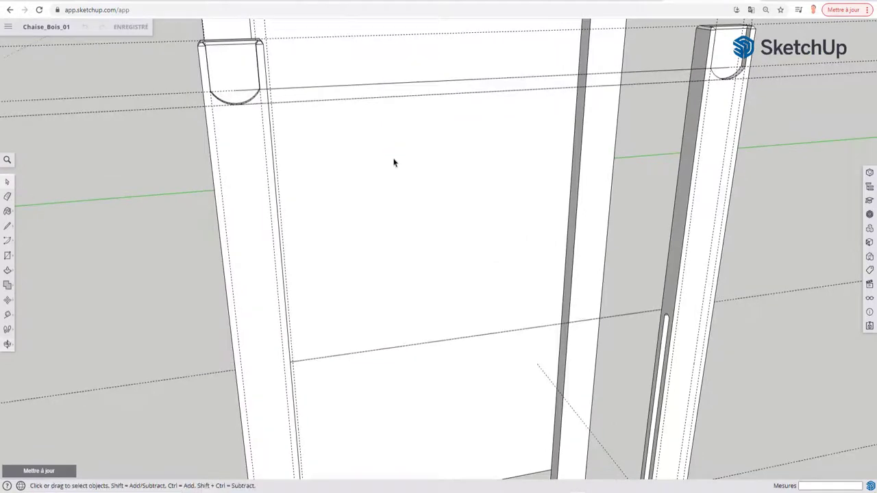
Orbit around the rounded notch at the post top, then back out to the block and posts
{"action": "mouse_move", "coordinate": [362, 145]}
{"action": "middle_mouse_down"}
{"action": "mouse_move", "coordinate": [459, 221]}
{"action": "mouse_move", "coordinate": [409, 196]}
{"action": "mouse_move", "coordinate": [391, 201]}
{"action": "middle_mouse_up"}
{"action": "scroll", "coordinate": [427, 192], "scroll_direction": "up", "scroll_amount": 2}
{"action": "scroll", "coordinate": [436, 207], "scroll_direction": "up", "scroll_amount": 1}
{"action": "scroll", "coordinate": [412, 174], "scroll_direction": "up", "scroll_amount": 2}
{"action": "mouse_move", "coordinate": [429, 146]}
{"action": "middle_mouse_down"}
{"action": "mouse_move", "coordinate": [420, 192]}
{"action": "mouse_move", "coordinate": [445, 190]}
{"action": "mouse_move", "coordinate": [378, 190]}
{"action": "mouse_move", "coordinate": [352, 228]}
{"action": "middle_mouse_up"}
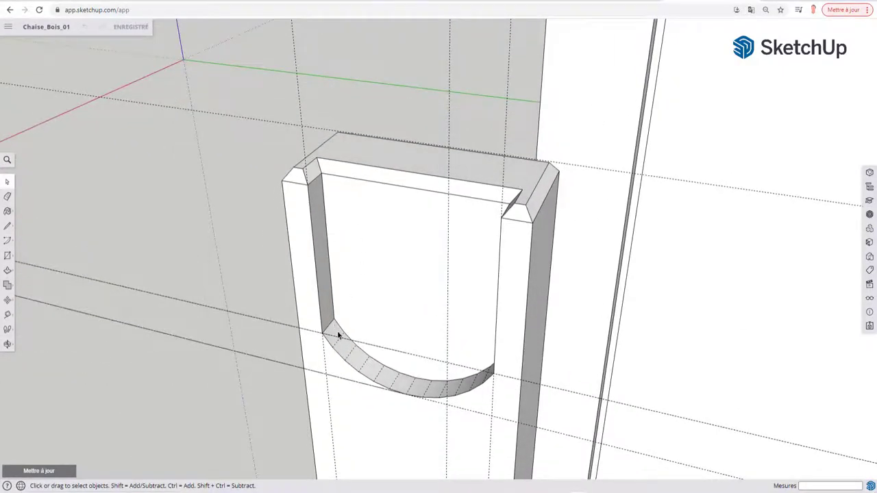
{"action": "mouse_move", "coordinate": [338, 335]}
{"action": "middle_mouse_down"}
{"action": "mouse_move", "coordinate": [405, 261]}
{"action": "mouse_move", "coordinate": [419, 288]}
{"action": "mouse_move", "coordinate": [343, 389]}
{"action": "middle_mouse_up"}
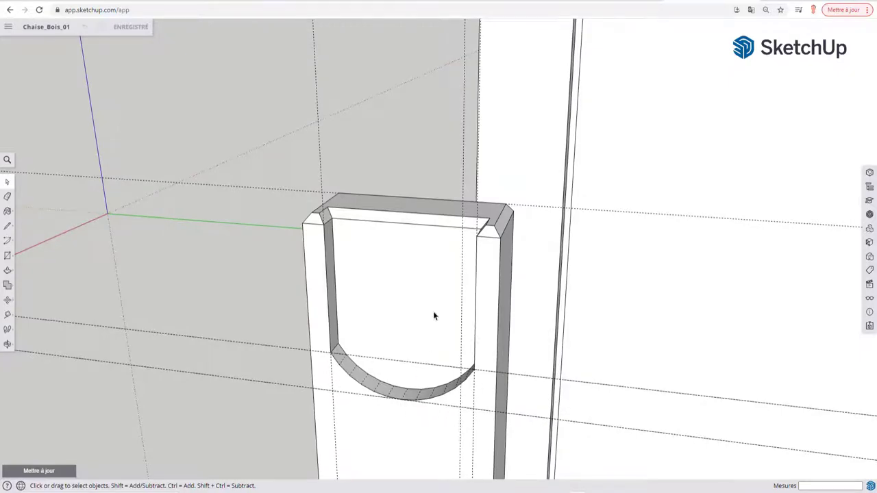
{"action": "scroll", "coordinate": [434, 314], "scroll_direction": "down", "scroll_amount": 3}
{"action": "scroll", "coordinate": [427, 310], "scroll_direction": "down", "scroll_amount": 3}
{"action": "mouse_move", "coordinate": [419, 293]}
{"action": "middle_mouse_down"}
{"action": "mouse_move", "coordinate": [717, 309]}
{"action": "mouse_move", "coordinate": [729, 318]}
{"action": "mouse_move", "coordinate": [498, 280]}
{"action": "middle_mouse_up"}
{"action": "scroll", "coordinate": [718, 308], "scroll_direction": "down", "scroll_amount": 3}
Zoom in on Chaise_Bois_01's slotted post and orbit along its long slot from several angles
{"action": "scroll", "coordinate": [429, 190], "scroll_direction": "up", "scroll_amount": 3}
{"action": "scroll", "coordinate": [368, 254], "scroll_direction": "up", "scroll_amount": 3}
{"action": "scroll", "coordinate": [362, 247], "scroll_direction": "up", "scroll_amount": 2}
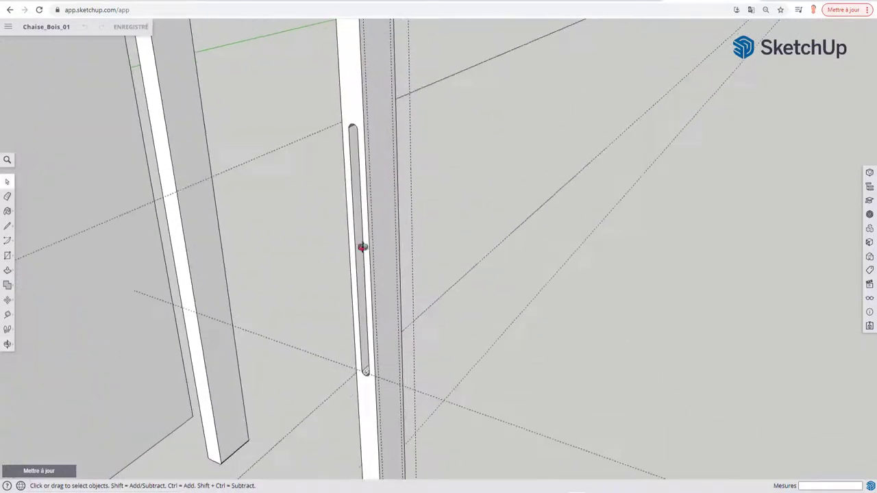
{"action": "mouse_move", "coordinate": [362, 247]}
{"action": "middle_mouse_down"}
{"action": "mouse_move", "coordinate": [400, 217]}
{"action": "mouse_move", "coordinate": [439, 210]}
{"action": "middle_mouse_up"}
{"action": "mouse_move", "coordinate": [443, 247]}
{"action": "middle_mouse_down"}
{"action": "mouse_move", "coordinate": [444, 308]}
{"action": "mouse_move", "coordinate": [392, 293]}
{"action": "middle_mouse_up"}
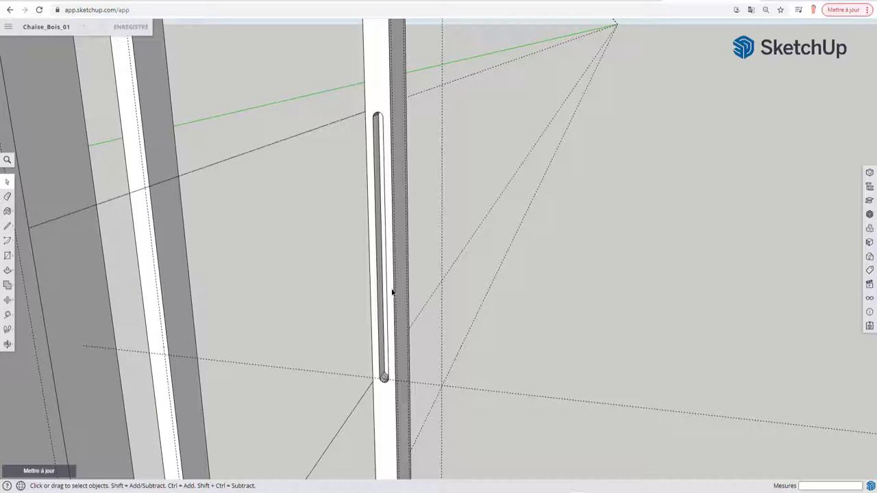
{"action": "mouse_move", "coordinate": [382, 138]}
{"action": "middle_mouse_down"}
{"action": "mouse_move", "coordinate": [407, 122]}
{"action": "mouse_move", "coordinate": [433, 172]}
{"action": "middle_mouse_up"}
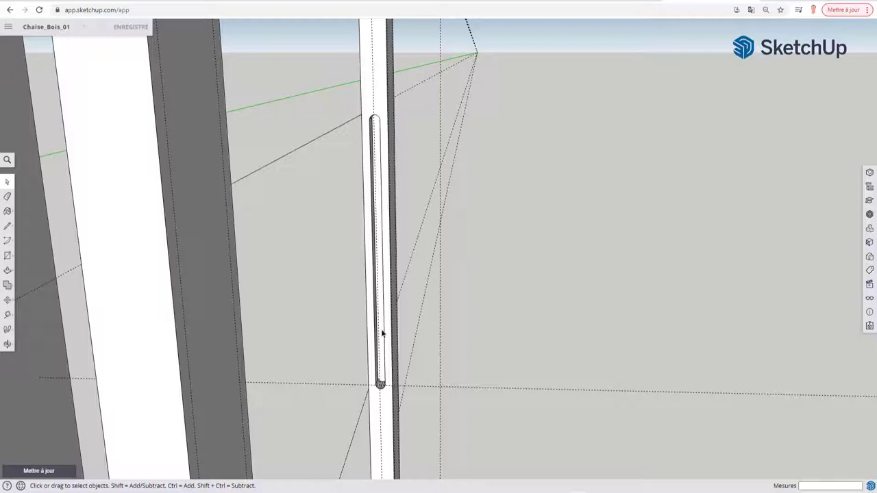
{"action": "mouse_move", "coordinate": [382, 334]}
{"action": "middle_mouse_down"}
{"action": "mouse_move", "coordinate": [383, 307]}
{"action": "mouse_move", "coordinate": [151, 310]}
{"action": "mouse_move", "coordinate": [374, 284]}
{"action": "mouse_move", "coordinate": [275, 281]}
{"action": "mouse_move", "coordinate": [320, 249]}
{"action": "middle_mouse_up"}
Open Chaise_Bois_02.skp via Ouvrir and orbit to a perspective view of the whole slatted seat
{"action": "left_click", "coordinate": [8, 27]}
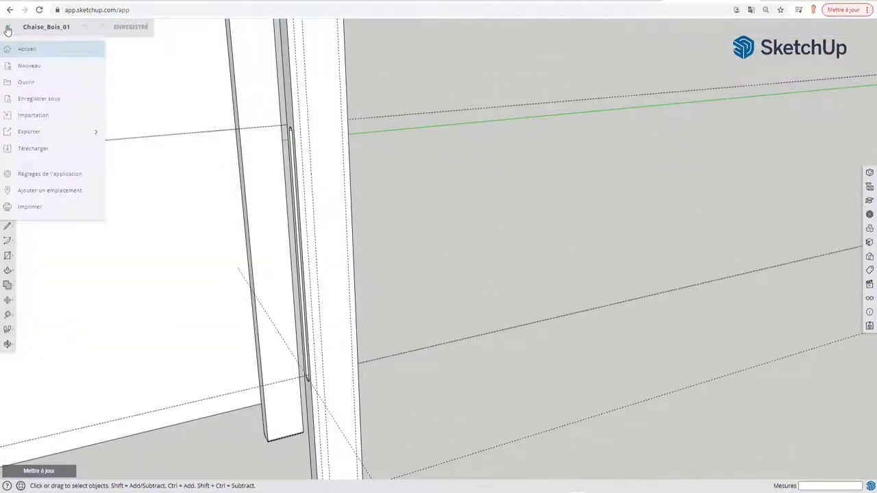
{"action": "left_click", "coordinate": [51, 82]}
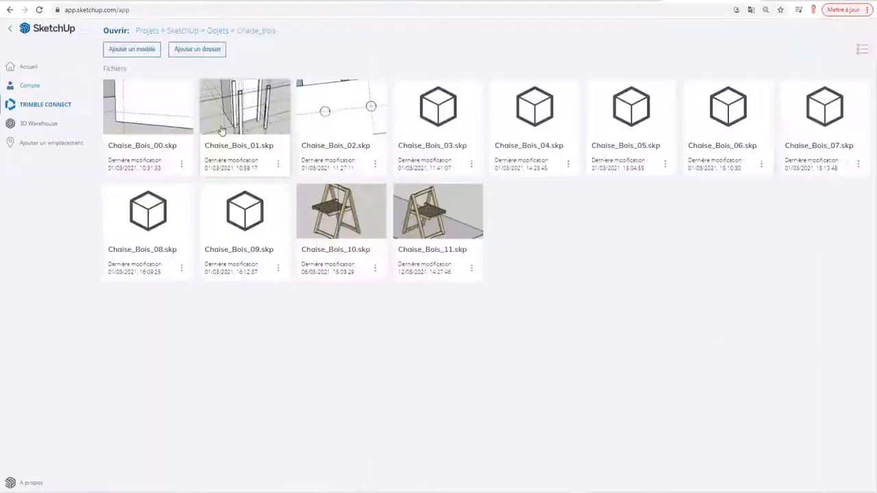
{"action": "left_click", "coordinate": [344, 122]}
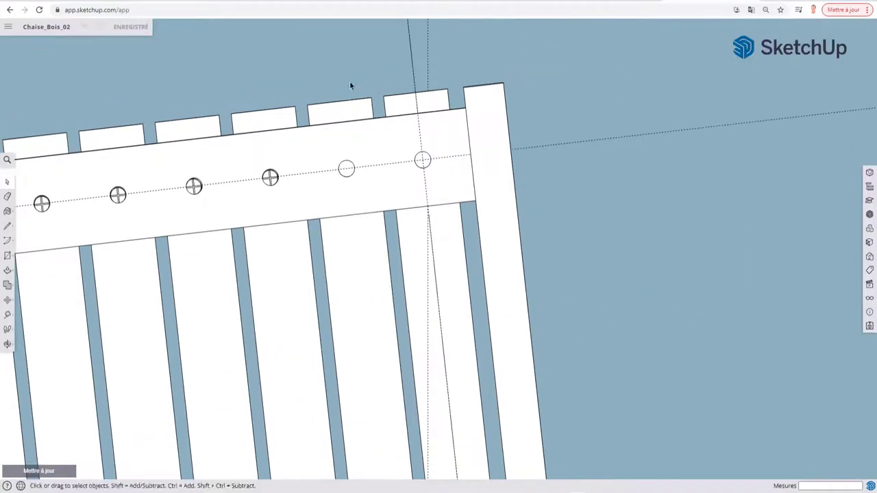
{"action": "mouse_move", "coordinate": [350, 85]}
{"action": "middle_mouse_down"}
{"action": "mouse_move", "coordinate": [349, 180]}
{"action": "mouse_move", "coordinate": [362, 239]}
{"action": "mouse_move", "coordinate": [302, 135]}
{"action": "mouse_move", "coordinate": [307, 300]}
{"action": "mouse_move", "coordinate": [342, 264]}
{"action": "mouse_move", "coordinate": [335, 271]}
{"action": "middle_mouse_up"}
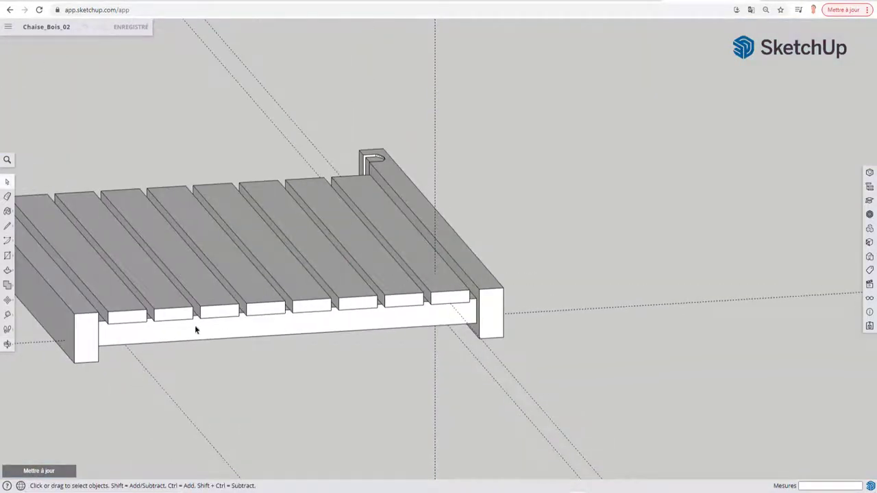
{"action": "mouse_move", "coordinate": [196, 327]}
{"action": "middle_mouse_down"}
{"action": "mouse_move", "coordinate": [427, 258]}
{"action": "mouse_move", "coordinate": [436, 280]}
{"action": "mouse_move", "coordinate": [514, 306]}
{"action": "mouse_move", "coordinate": [418, 307]}
{"action": "mouse_move", "coordinate": [399, 274]}
{"action": "mouse_move", "coordinate": [417, 270]}
{"action": "mouse_move", "coordinate": [294, 248]}
{"action": "mouse_move", "coordinate": [301, 285]}
{"action": "mouse_move", "coordinate": [281, 168]}
{"action": "mouse_move", "coordinate": [304, 179]}
{"action": "mouse_move", "coordinate": [294, 167]}
{"action": "mouse_move", "coordinate": [298, 116]}
{"action": "mouse_move", "coordinate": [434, 170]}
{"action": "middle_mouse_up"}
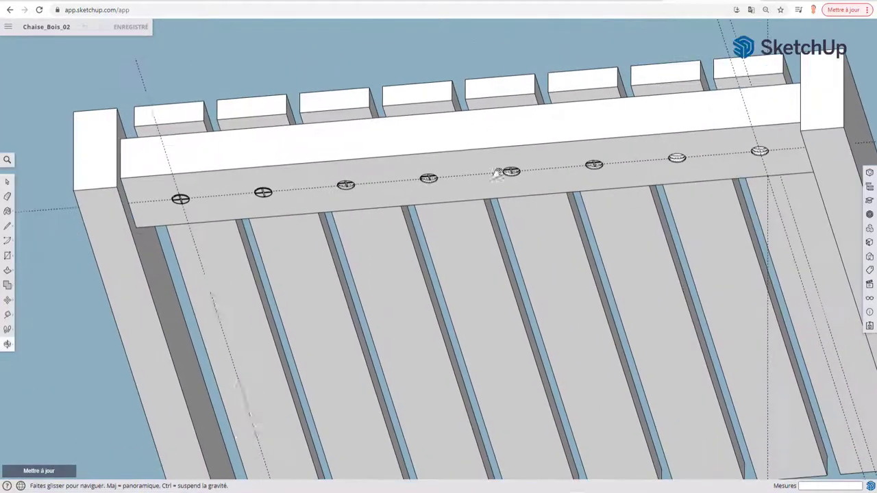
Select and enter the crossbar board holding the screws, zoom in, and show the tags
{"action": "left_click", "coordinate": [435, 170]}
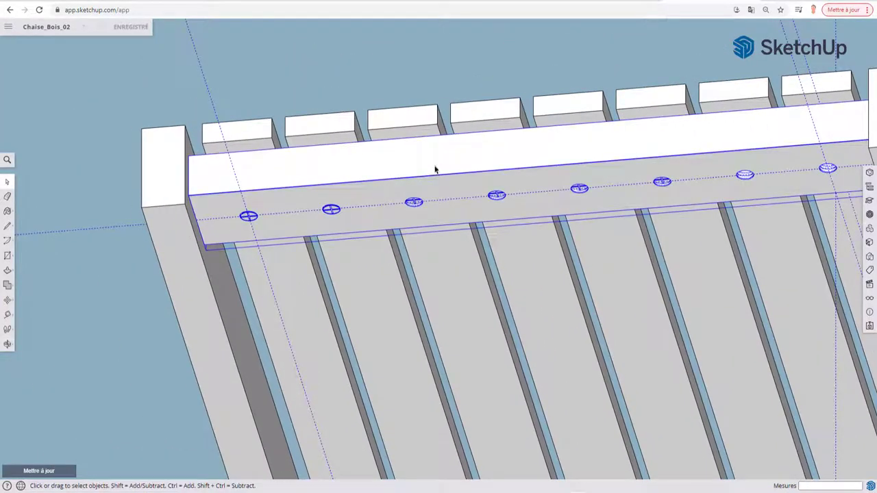
{"action": "double_click", "coordinate": [435, 170]}
{"action": "scroll", "coordinate": [440, 171], "scroll_direction": "up", "scroll_amount": 3}
{"action": "scroll", "coordinate": [440, 171], "scroll_direction": "up", "scroll_amount": 2}
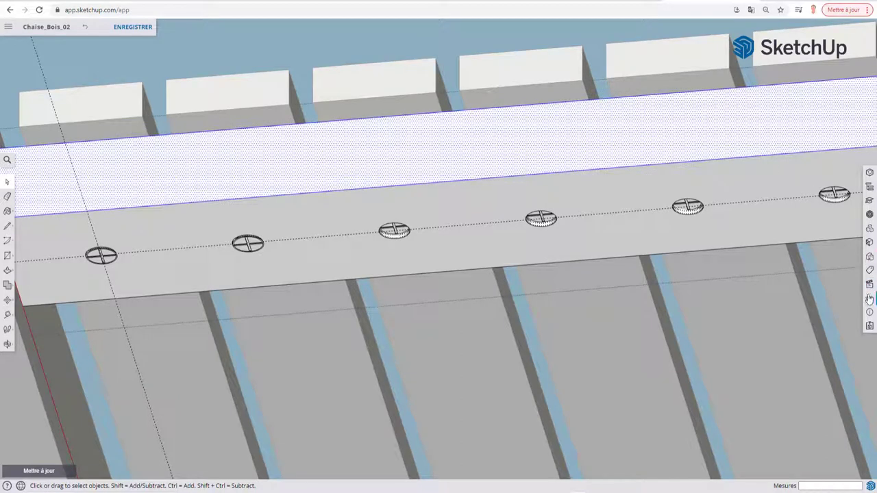
{"action": "left_click", "coordinate": [870, 271]}
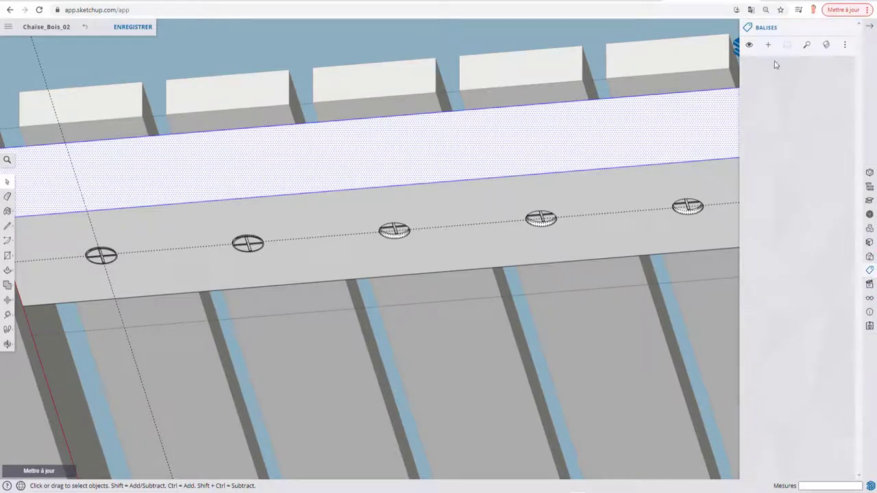
Hide the rail's front face with Masquer and orbit low to view the screws behind it
{"action": "right_click", "coordinate": [410, 179]}
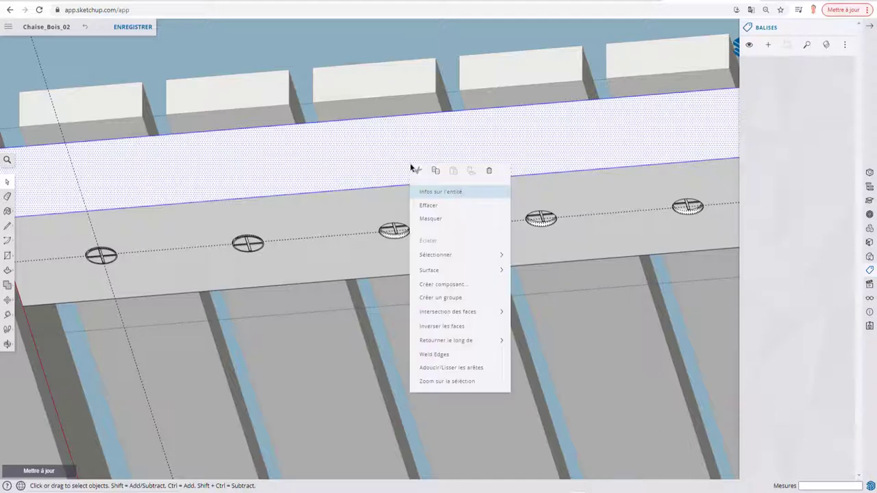
{"action": "left_click", "coordinate": [428, 225]}
{"action": "mouse_move", "coordinate": [409, 182]}
{"action": "middle_mouse_down"}
{"action": "mouse_move", "coordinate": [455, 339]}
{"action": "mouse_move", "coordinate": [446, 253]}
{"action": "mouse_move", "coordinate": [437, 248]}
{"action": "middle_mouse_up"}
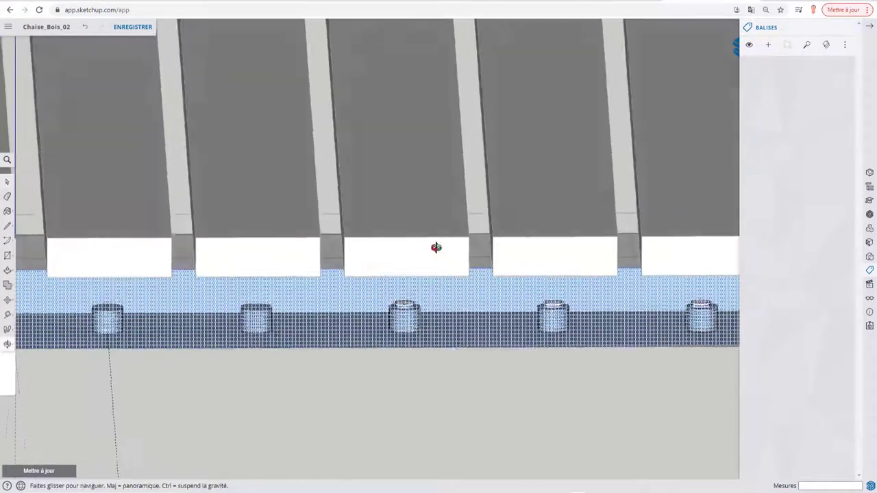
{"action": "middle_click_drag", "start_coordinate": [447, 313], "coordinate": [440, 322]}
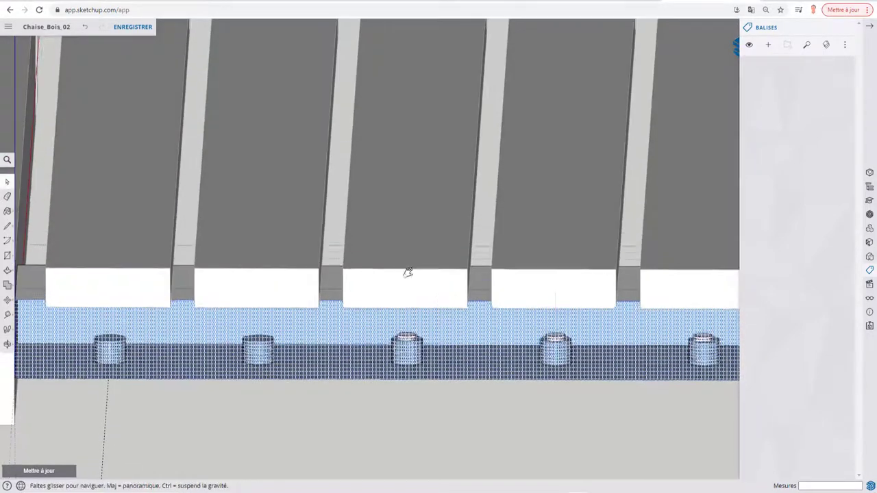
{"action": "mouse_move", "coordinate": [408, 272]}
{"action": "middle_mouse_down"}
{"action": "mouse_move", "coordinate": [368, 247]}
{"action": "mouse_move", "coordinate": [341, 272]}
{"action": "mouse_move", "coordinate": [417, 258]}
{"action": "mouse_move", "coordinate": [410, 251]}
{"action": "mouse_move", "coordinate": [412, 333]}
{"action": "mouse_move", "coordinate": [409, 191]}
{"action": "mouse_move", "coordinate": [413, 279]}
{"action": "mouse_move", "coordinate": [393, 309]}
{"action": "middle_mouse_up"}
{"action": "scroll", "coordinate": [367, 248], "scroll_direction": "up", "scroll_amount": 5}
{"action": "scroll", "coordinate": [415, 231], "scroll_direction": "down", "scroll_amount": 3}
{"action": "scroll", "coordinate": [405, 228], "scroll_direction": "down", "scroll_amount": 3}
{"action": "right_click", "coordinate": [394, 312]}
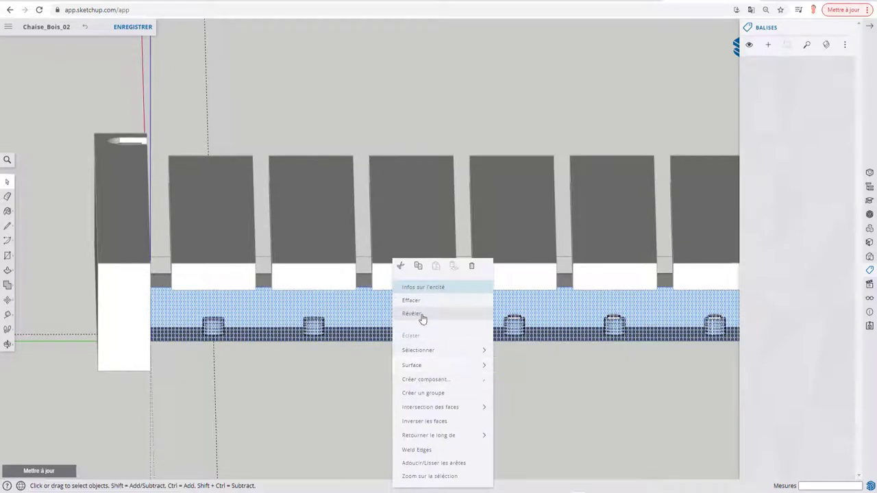
Tick Objets Masqués in Affichage, restore the rail face with Révéler, and zoom out to the seat
{"action": "left_click", "coordinate": [870, 298]}
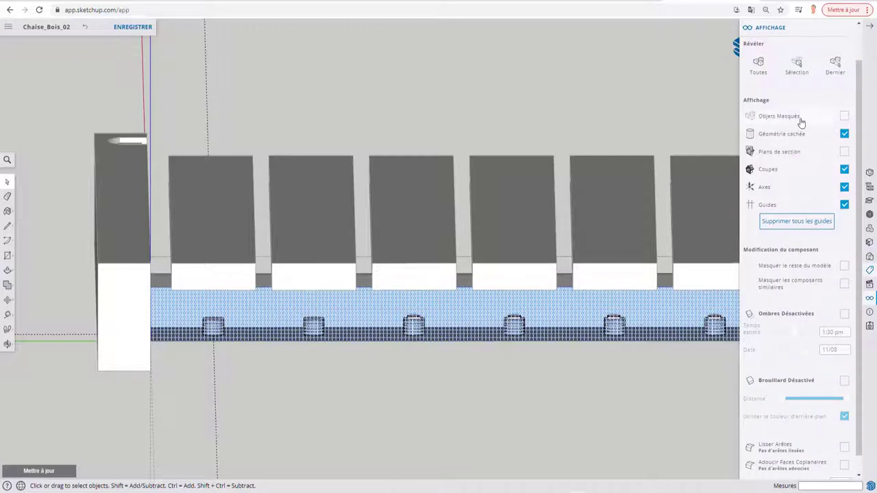
{"action": "left_click", "coordinate": [844, 116]}
{"action": "right_click", "coordinate": [486, 305]}
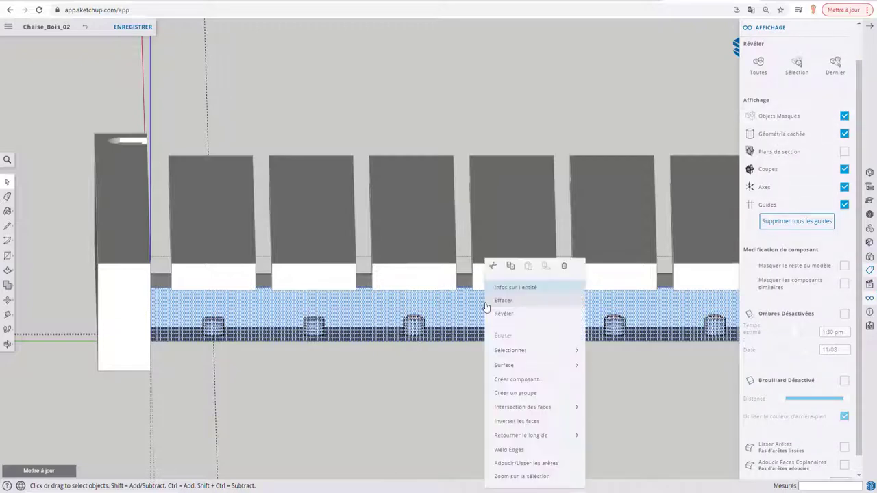
{"action": "left_click", "coordinate": [504, 314]}
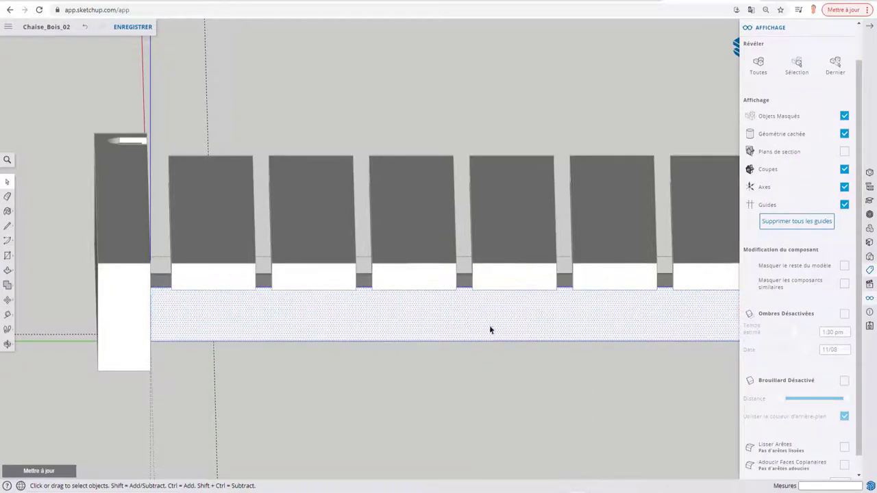
{"action": "mouse_move", "coordinate": [490, 328]}
{"action": "middle_mouse_down"}
{"action": "mouse_move", "coordinate": [464, 337]}
{"action": "mouse_move", "coordinate": [468, 309]}
{"action": "middle_mouse_up"}
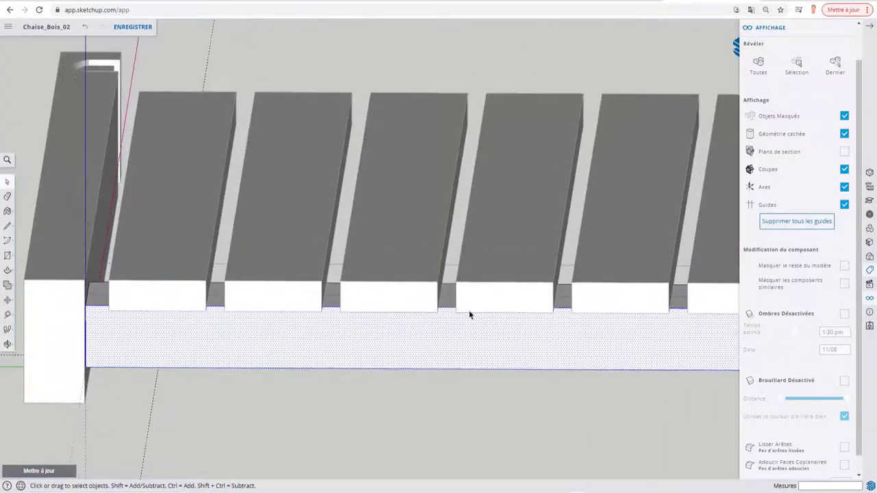
{"action": "scroll", "coordinate": [411, 369], "scroll_direction": "down", "scroll_amount": 3}
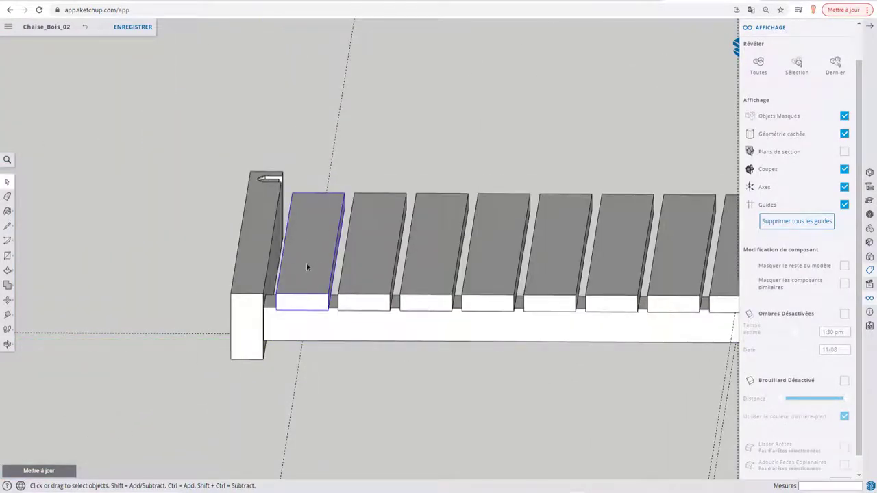
{"action": "scroll", "coordinate": [316, 260], "scroll_direction": "down", "scroll_amount": 2}
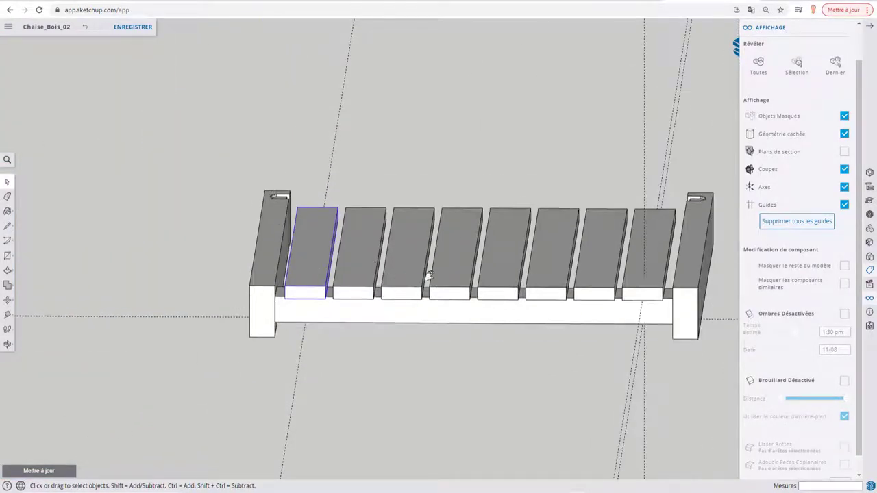
{"action": "middle_click_drag", "start_coordinate": [428, 274], "coordinate": [309, 298], "text": "shift"}
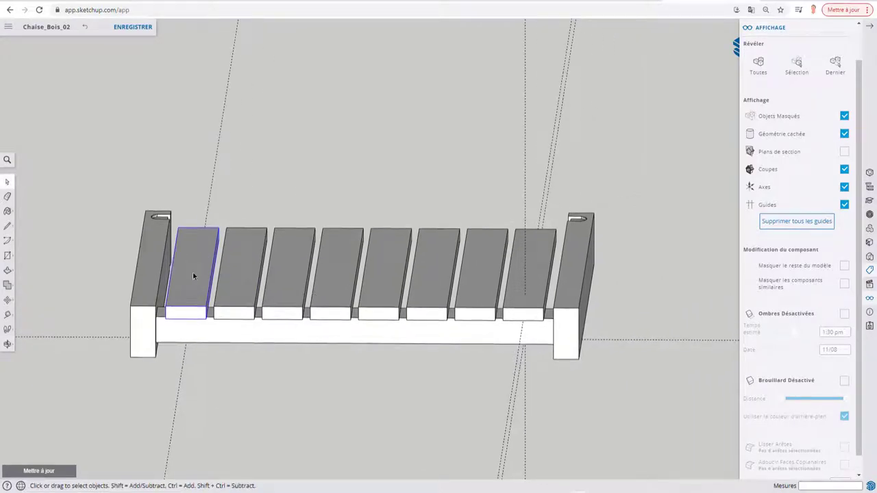
Move the first slat above the bench, then Ctrl-copy it with /6 into seven evenly spaced slats
{"action": "key", "text": "m"}
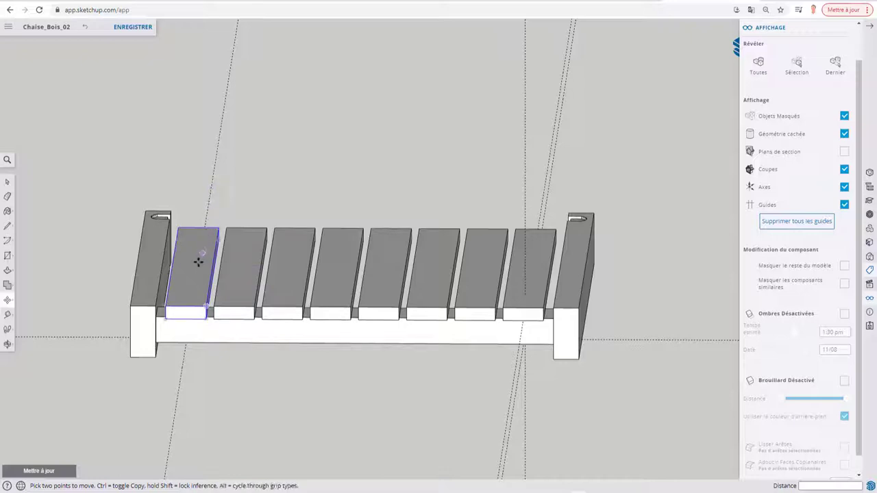
{"action": "left_click", "coordinate": [199, 260]}
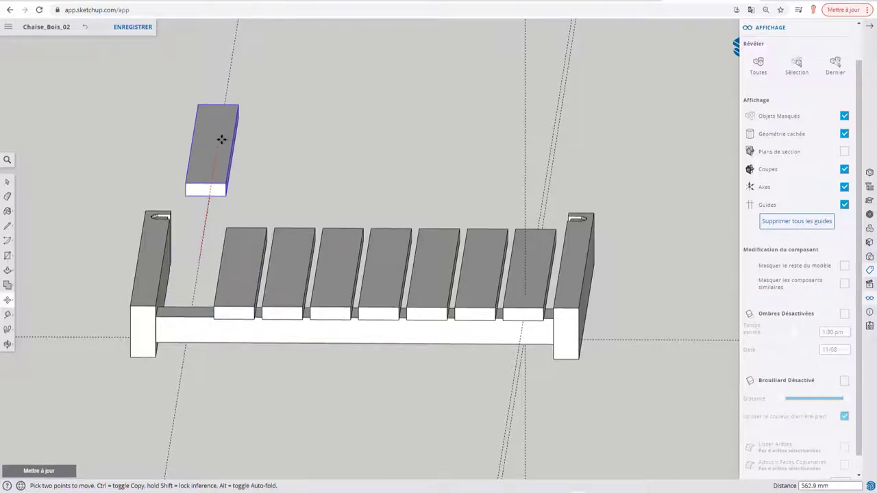
{"action": "left_click", "coordinate": [222, 140]}
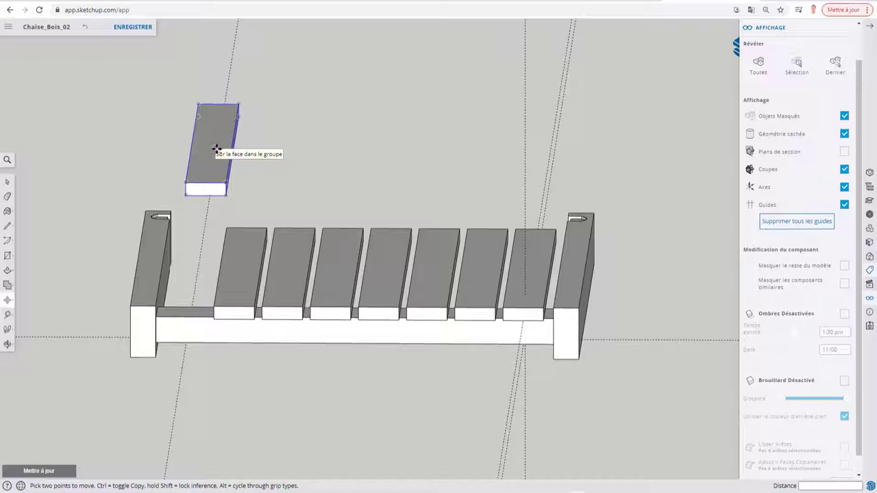
{"action": "key", "text": "ctrl"}
{"action": "left_click", "coordinate": [214, 148]}
{"action": "type", "text": "/6"}
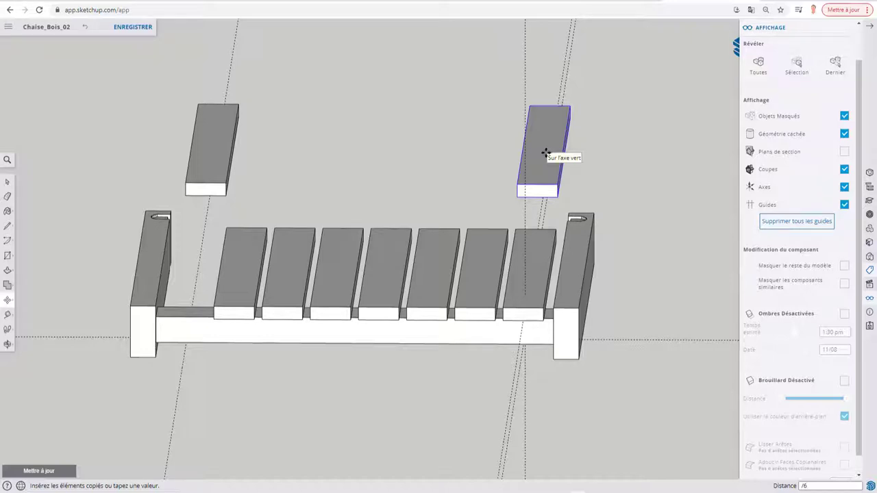
{"action": "key", "text": "Return"}
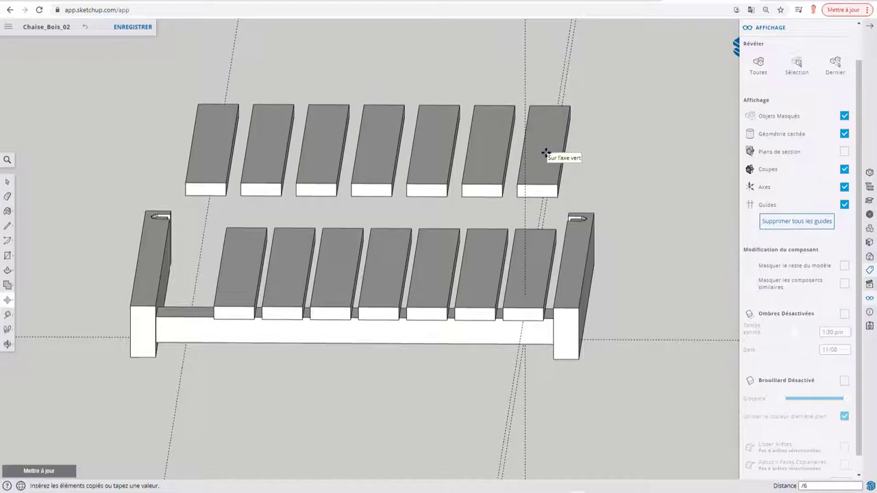
{"action": "middle_click_drag", "start_coordinate": [480, 172], "coordinate": [274, 210]}
{"action": "scroll", "coordinate": [242, 215], "scroll_direction": "up", "scroll_amount": 3}
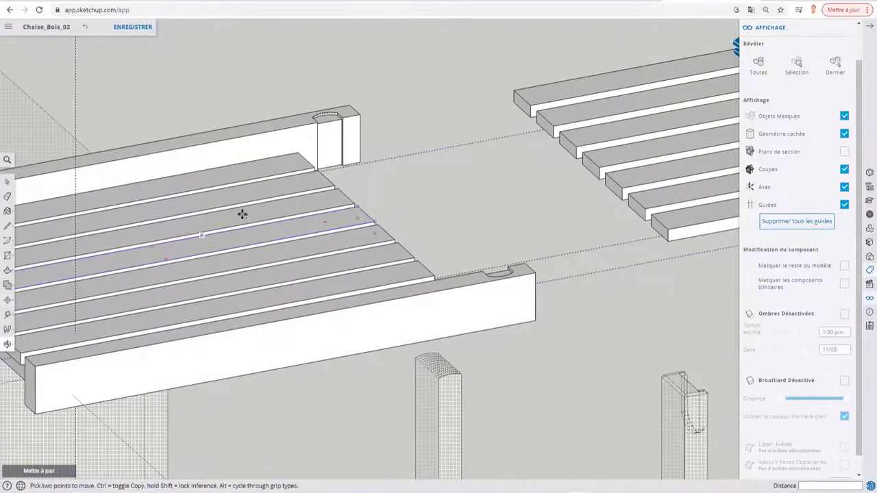
{"action": "mouse_move", "coordinate": [343, 181]}
{"action": "middle_mouse_down", "text": "shift"}
{"action": "mouse_move", "coordinate": [233, 254]}
{"action": "mouse_move", "coordinate": [397, 166]}
{"action": "mouse_move", "coordinate": [402, 290]}
{"action": "mouse_move", "coordinate": [310, 302]}
{"action": "middle_mouse_up", "text": "shift"}
{"action": "scroll", "coordinate": [233, 255], "scroll_direction": "up", "scroll_amount": 3}
{"action": "scroll", "coordinate": [233, 237], "scroll_direction": "up", "scroll_amount": 2}
{"action": "mouse_move", "coordinate": [382, 226]}
{"action": "middle_mouse_down"}
{"action": "mouse_move", "coordinate": [398, 231]}
{"action": "mouse_move", "coordinate": [363, 228]}
{"action": "middle_mouse_up"}
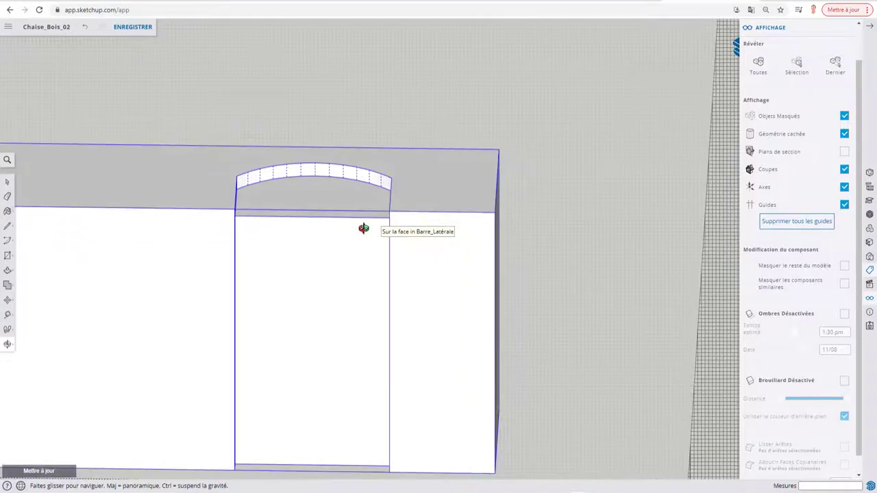
{"action": "key", "text": "m"}
{"action": "scroll", "coordinate": [327, 186], "scroll_direction": "down", "scroll_amount": 3}
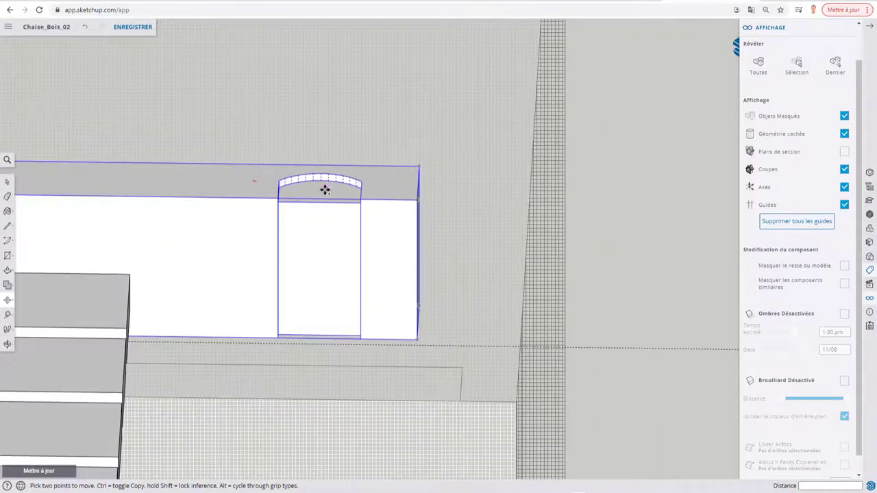
{"action": "mouse_move", "coordinate": [325, 190]}
{"action": "middle_mouse_down"}
{"action": "mouse_move", "coordinate": [352, 226]}
{"action": "mouse_move", "coordinate": [438, 229]}
{"action": "middle_mouse_up"}
{"action": "scroll", "coordinate": [260, 235], "scroll_direction": "up", "scroll_amount": 3}
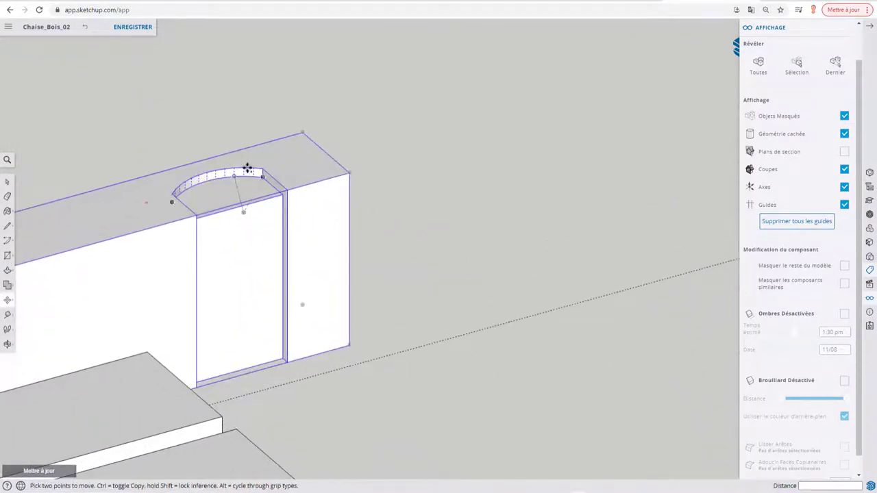
{"action": "scroll", "coordinate": [241, 239], "scroll_direction": "down", "scroll_amount": 2}
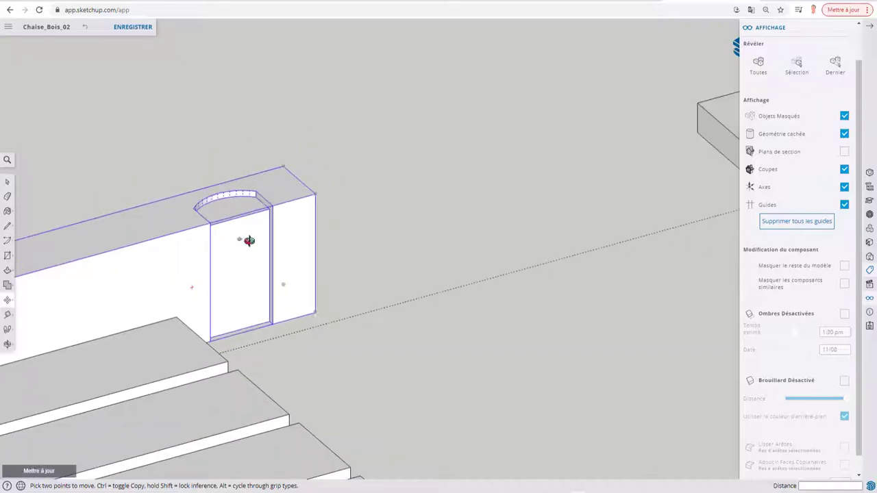
{"action": "mouse_move", "coordinate": [249, 239]}
{"action": "middle_mouse_down"}
{"action": "mouse_move", "coordinate": [337, 247]}
{"action": "mouse_move", "coordinate": [261, 261]}
{"action": "middle_mouse_up"}
{"action": "scroll", "coordinate": [254, 226], "scroll_direction": "up", "scroll_amount": 2}
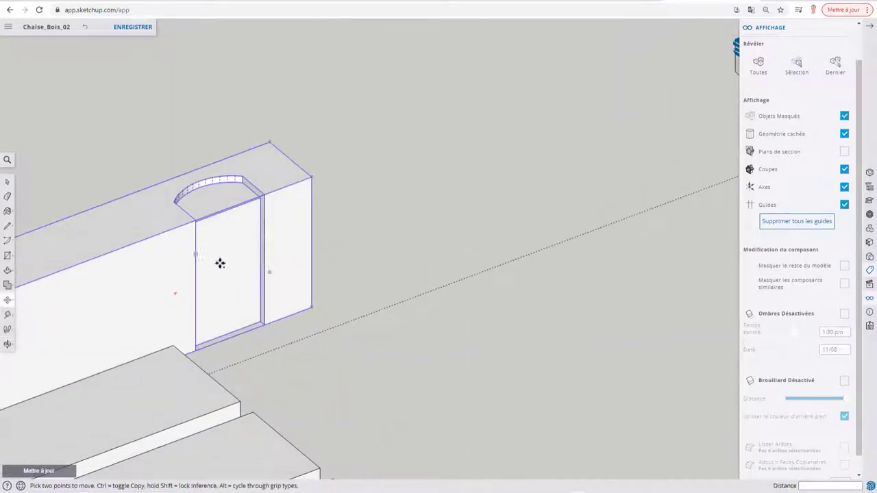
{"action": "scroll", "coordinate": [246, 266], "scroll_direction": "down", "scroll_amount": 2}
{"action": "scroll", "coordinate": [245, 266], "scroll_direction": "down", "scroll_amount": 2}
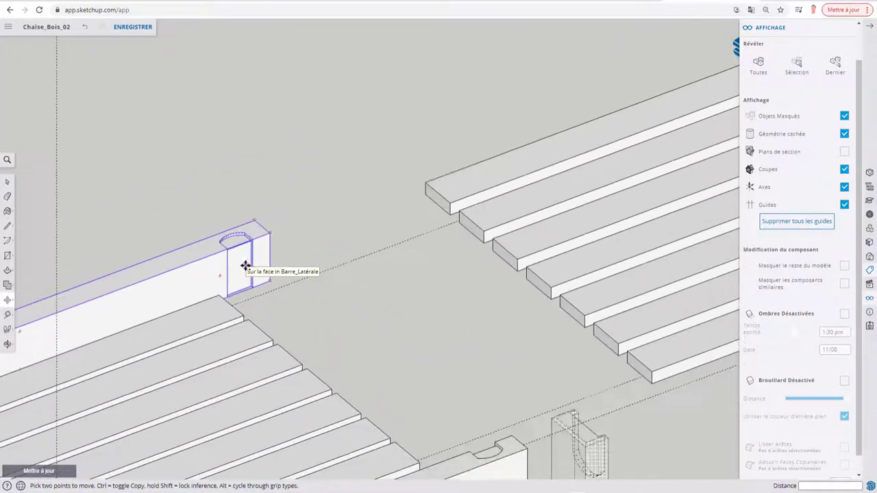
Open Chaise_Bois_03.skp via Ouvrir, choosing Ne pas enregistrer for Chaise_Bois_02's changes
{"action": "left_click", "coordinate": [9, 26]}
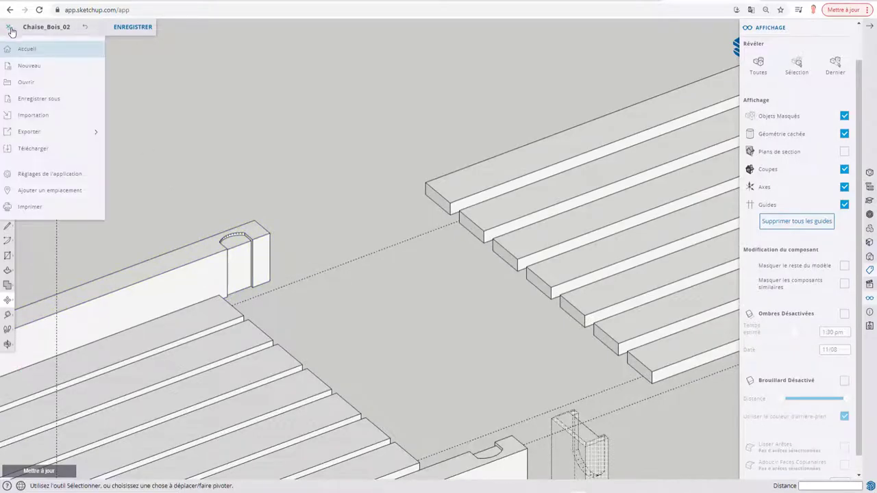
{"action": "left_click", "coordinate": [22, 81]}
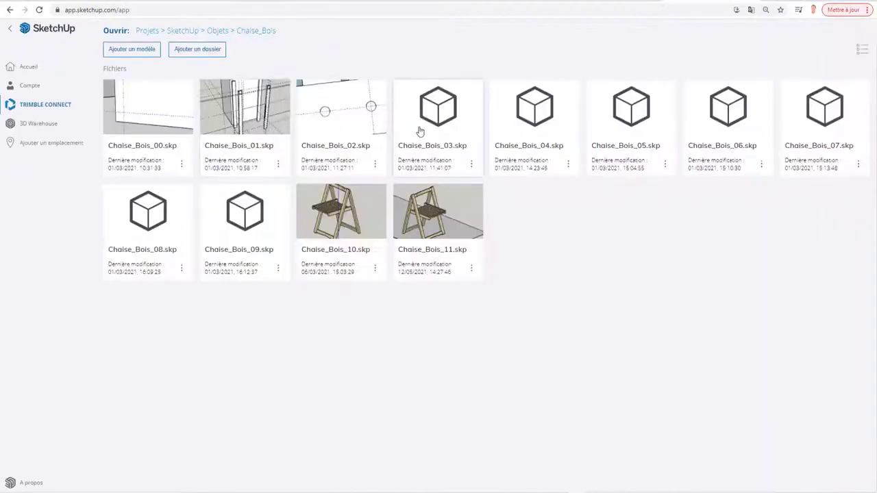
{"action": "left_click", "coordinate": [438, 119]}
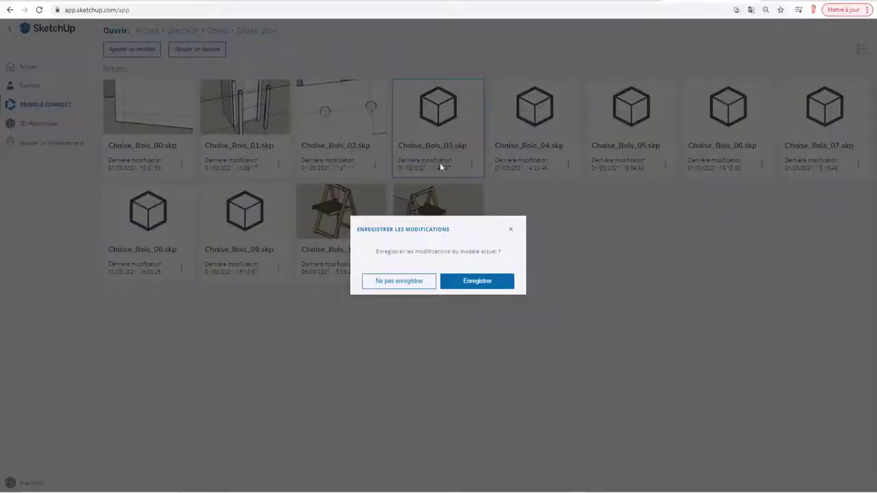
{"action": "left_click", "coordinate": [409, 281]}
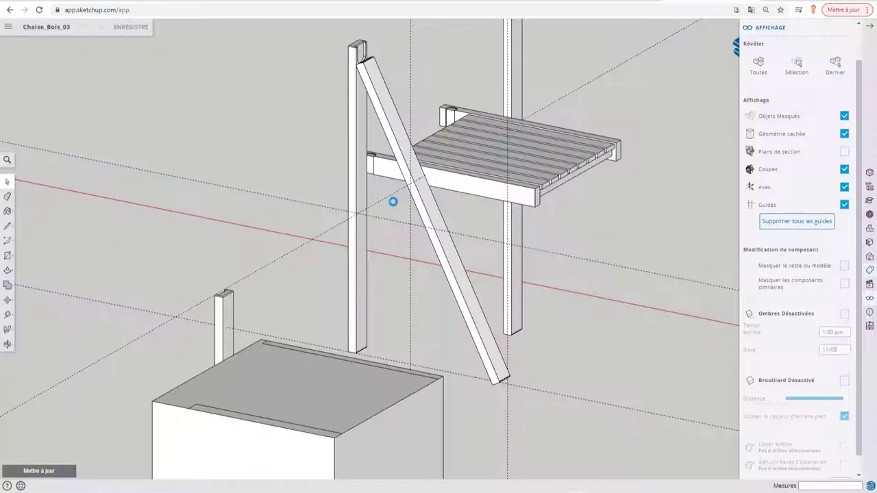
{"action": "mouse_move", "coordinate": [392, 199]}
{"action": "middle_mouse_down"}
{"action": "mouse_move", "coordinate": [401, 202]}
{"action": "mouse_move", "coordinate": [185, 249]}
{"action": "middle_mouse_up"}
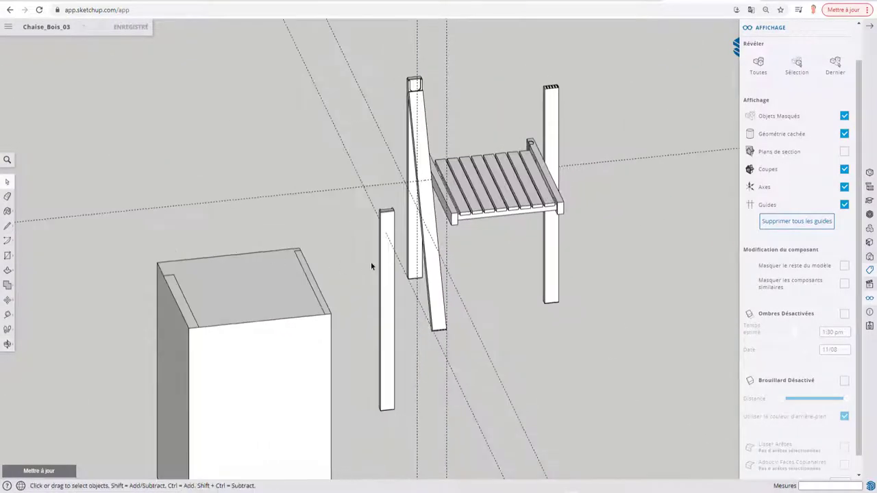
Orbit and zoom around Chaise_Bois_03's legs and slatted seat down to a front view of the chair
{"action": "middle_click_drag", "start_coordinate": [372, 262], "coordinate": [349, 206]}
{"action": "scroll", "coordinate": [348, 206], "scroll_direction": "up", "scroll_amount": 3}
{"action": "mouse_move", "coordinate": [402, 192]}
{"action": "middle_mouse_down", "text": "shift"}
{"action": "mouse_move", "coordinate": [256, 196]}
{"action": "mouse_move", "coordinate": [303, 255]}
{"action": "mouse_move", "coordinate": [394, 250]}
{"action": "mouse_move", "coordinate": [274, 250]}
{"action": "mouse_move", "coordinate": [384, 215]}
{"action": "mouse_move", "coordinate": [318, 207]}
{"action": "mouse_move", "coordinate": [385, 199]}
{"action": "middle_mouse_up", "text": "shift"}
{"action": "scroll", "coordinate": [384, 196], "scroll_direction": "down", "scroll_amount": 3}
{"action": "mouse_move", "coordinate": [420, 227]}
{"action": "middle_mouse_down"}
{"action": "mouse_move", "coordinate": [338, 204]}
{"action": "mouse_move", "coordinate": [391, 194]}
{"action": "mouse_move", "coordinate": [254, 190]}
{"action": "mouse_move", "coordinate": [396, 297]}
{"action": "mouse_move", "coordinate": [456, 268]}
{"action": "mouse_move", "coordinate": [337, 274]}
{"action": "mouse_move", "coordinate": [622, 279]}
{"action": "mouse_move", "coordinate": [446, 241]}
{"action": "mouse_move", "coordinate": [686, 278]}
{"action": "mouse_move", "coordinate": [490, 277]}
{"action": "mouse_move", "coordinate": [452, 237]}
{"action": "mouse_move", "coordinate": [518, 233]}
{"action": "mouse_move", "coordinate": [338, 152]}
{"action": "middle_mouse_up"}
{"action": "scroll", "coordinate": [343, 210], "scroll_direction": "up", "scroll_amount": 3}
{"action": "scroll", "coordinate": [364, 186], "scroll_direction": "up", "scroll_amount": 5}
{"action": "scroll", "coordinate": [397, 297], "scroll_direction": "down", "scroll_amount": 3}
{"action": "scroll", "coordinate": [446, 233], "scroll_direction": "down", "scroll_amount": 2}
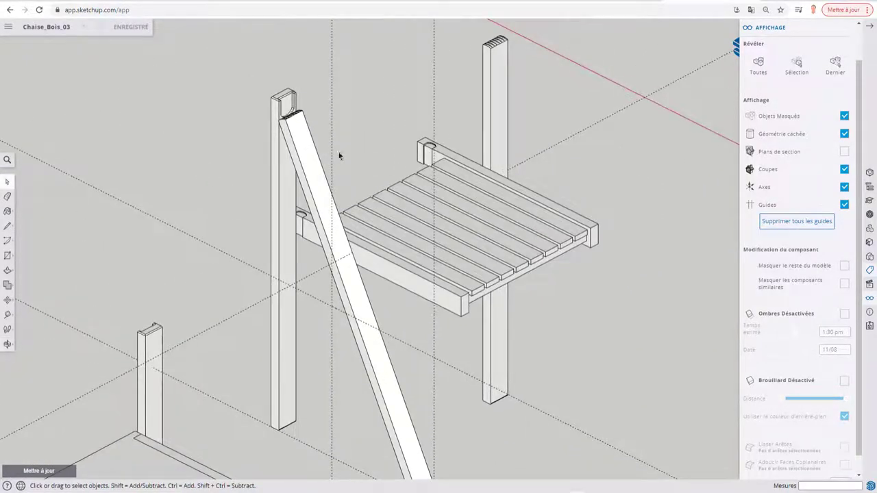
{"action": "left_click", "coordinate": [8, 29]}
Open Chaise_Bois_04.skp and view the seat slats from above
{"action": "left_click", "coordinate": [21, 65]}
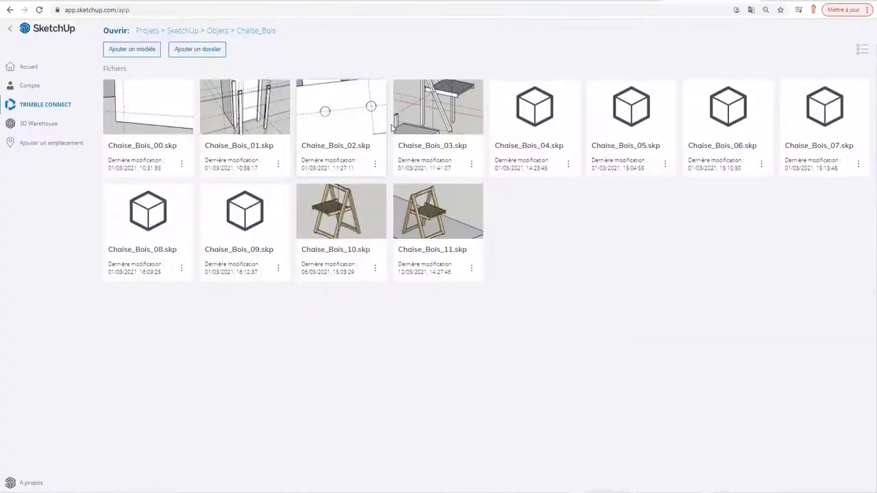
{"action": "left_click", "coordinate": [547, 116]}
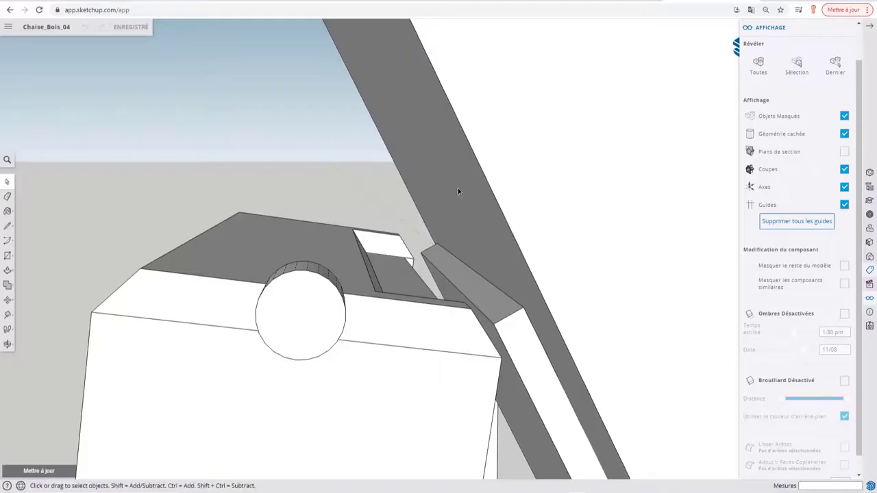
{"action": "scroll", "coordinate": [458, 190], "scroll_direction": "down", "scroll_amount": 5}
{"action": "middle_click_drag", "start_coordinate": [458, 205], "coordinate": [539, 260]}
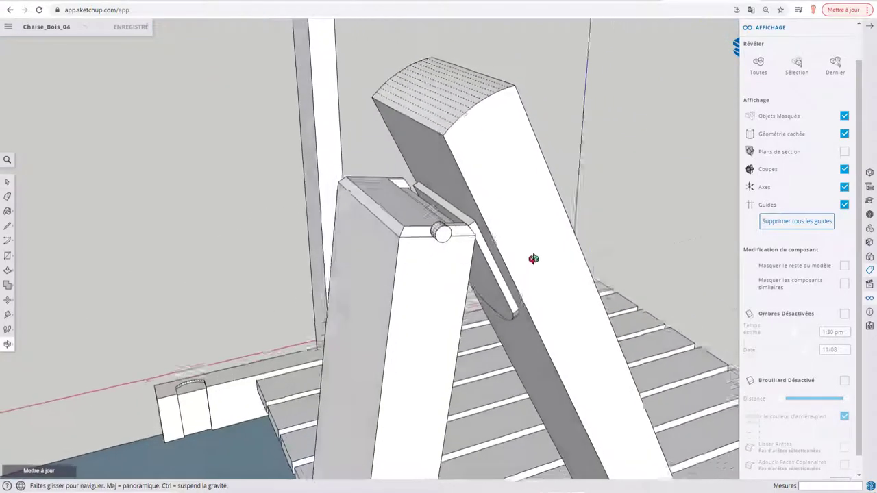
{"action": "scroll", "coordinate": [503, 228], "scroll_direction": "down", "scroll_amount": 5}
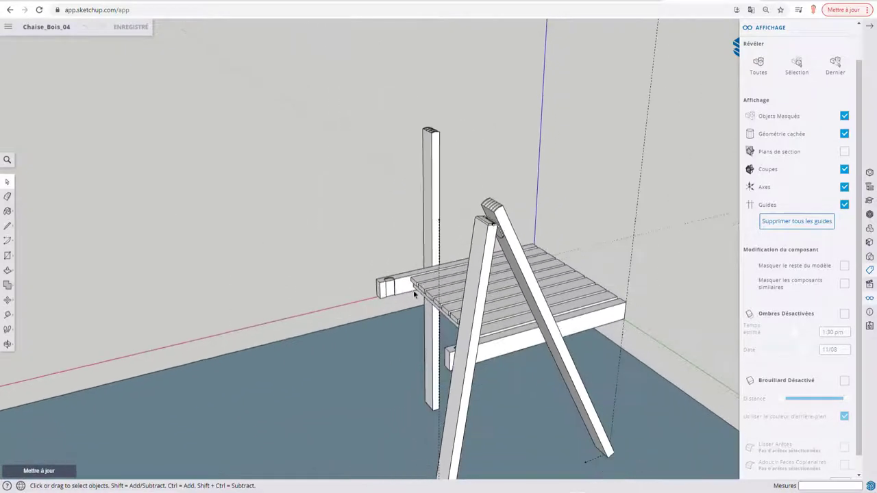
Orbit out and zoom to look over the whole chair from several angles
{"action": "mouse_move", "coordinate": [503, 228]}
{"action": "middle_mouse_down"}
{"action": "mouse_move", "coordinate": [689, 358]}
{"action": "mouse_move", "coordinate": [627, 294]}
{"action": "mouse_move", "coordinate": [599, 295]}
{"action": "mouse_move", "coordinate": [521, 254]}
{"action": "mouse_move", "coordinate": [445, 246]}
{"action": "mouse_move", "coordinate": [485, 204]}
{"action": "mouse_move", "coordinate": [415, 294]}
{"action": "mouse_move", "coordinate": [482, 196]}
{"action": "mouse_move", "coordinate": [491, 259]}
{"action": "mouse_move", "coordinate": [553, 251]}
{"action": "mouse_move", "coordinate": [558, 274]}
{"action": "mouse_move", "coordinate": [507, 329]}
{"action": "mouse_move", "coordinate": [525, 368]}
{"action": "mouse_move", "coordinate": [662, 362]}
{"action": "mouse_move", "coordinate": [392, 333]}
{"action": "mouse_move", "coordinate": [533, 349]}
{"action": "mouse_move", "coordinate": [462, 336]}
{"action": "mouse_move", "coordinate": [443, 353]}
{"action": "mouse_move", "coordinate": [415, 288]}
{"action": "mouse_move", "coordinate": [372, 279]}
{"action": "mouse_move", "coordinate": [366, 290]}
{"action": "mouse_move", "coordinate": [337, 270]}
{"action": "mouse_move", "coordinate": [350, 278]}
{"action": "mouse_move", "coordinate": [329, 243]}
{"action": "mouse_move", "coordinate": [332, 251]}
{"action": "middle_mouse_up"}
{"action": "scroll", "coordinate": [440, 245], "scroll_direction": "up", "scroll_amount": 5}
{"action": "scroll", "coordinate": [440, 246], "scroll_direction": "up", "scroll_amount": 3}
{"action": "scroll", "coordinate": [558, 274], "scroll_direction": "down", "scroll_amount": 5}
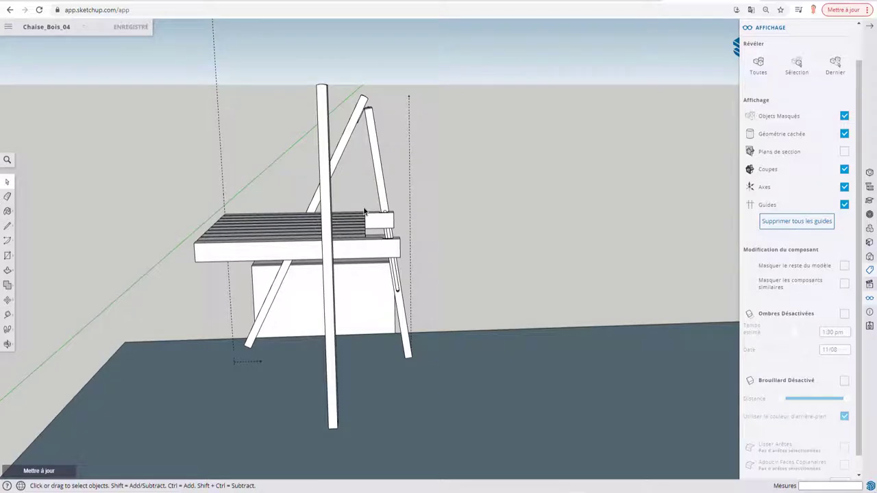
{"action": "middle_click_drag", "start_coordinate": [364, 212], "coordinate": [412, 254]}
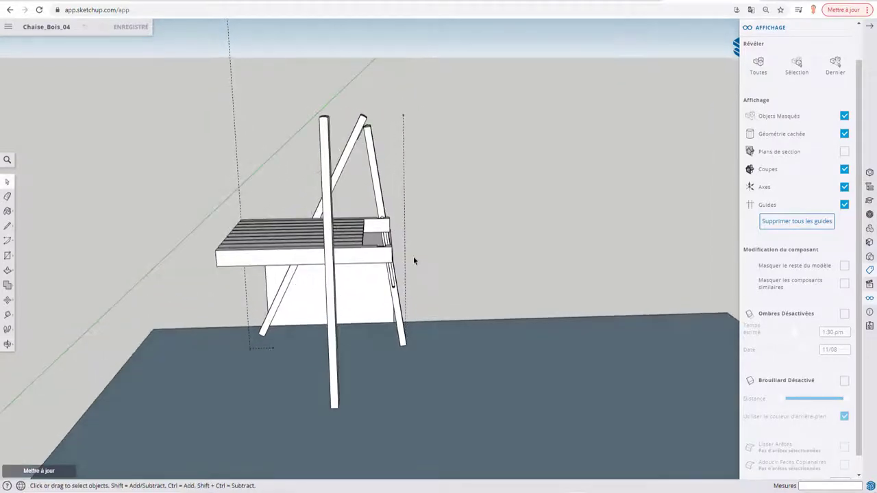
{"action": "middle_click_drag", "start_coordinate": [259, 236], "coordinate": [283, 240]}
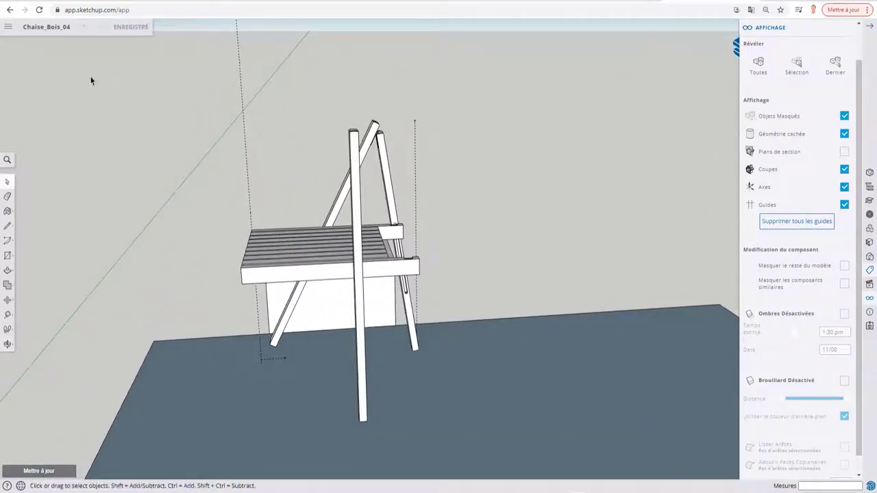
Open Chaise_Bois_11.skp and view it from the front and three-quarter angle
{"action": "left_click", "coordinate": [9, 30]}
{"action": "left_click", "coordinate": [23, 80]}
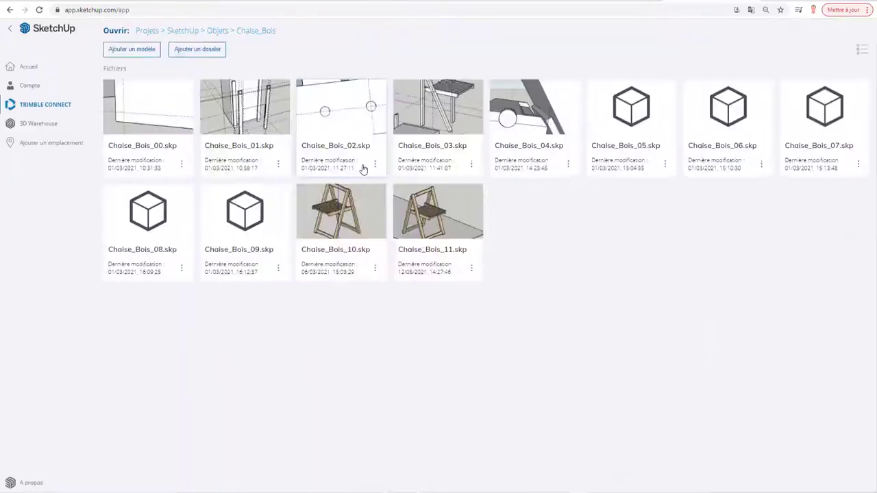
{"action": "left_click", "coordinate": [432, 220]}
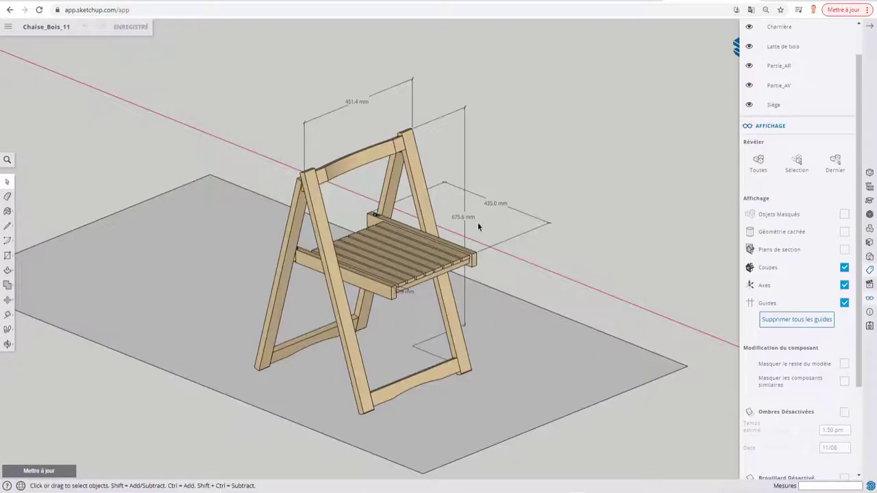
{"action": "middle_click_drag", "start_coordinate": [478, 222], "coordinate": [317, 231]}
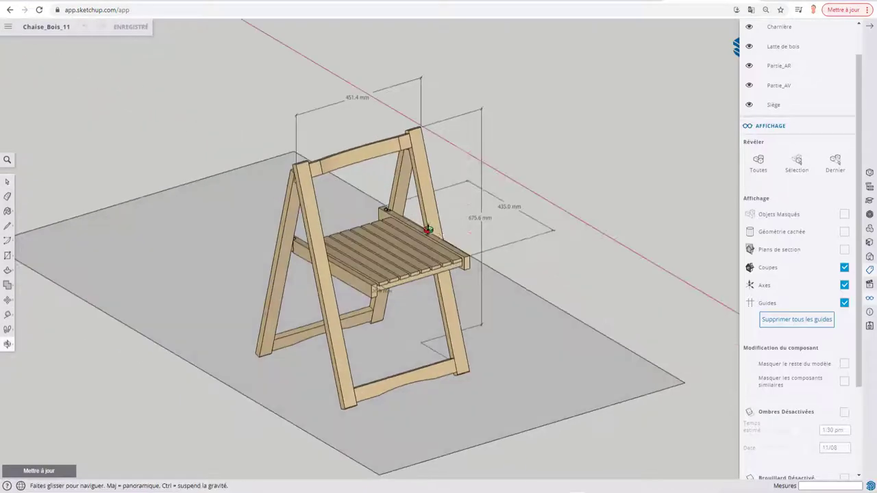
{"action": "mouse_move", "coordinate": [464, 229]}
{"action": "middle_mouse_down"}
{"action": "mouse_move", "coordinate": [519, 221]}
{"action": "mouse_move", "coordinate": [312, 248]}
{"action": "mouse_move", "coordinate": [388, 333]}
{"action": "middle_mouse_up"}
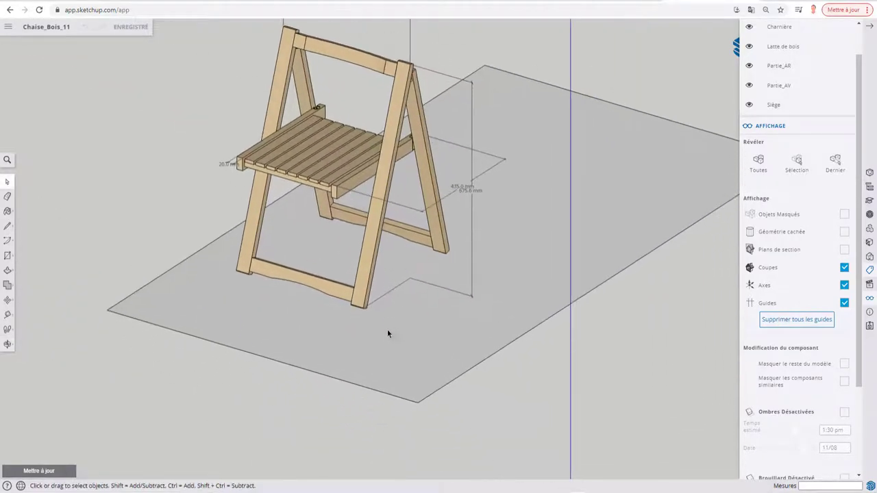
Zoom in on the curved bottom rail and the splayed legs
{"action": "scroll", "coordinate": [325, 313], "scroll_direction": "up", "scroll_amount": 5}
{"action": "mouse_move", "coordinate": [325, 313]}
{"action": "middle_mouse_down", "text": "shift"}
{"action": "mouse_move", "coordinate": [636, 288]}
{"action": "mouse_move", "coordinate": [568, 280]}
{"action": "mouse_move", "coordinate": [582, 219]}
{"action": "middle_mouse_up", "text": "shift"}
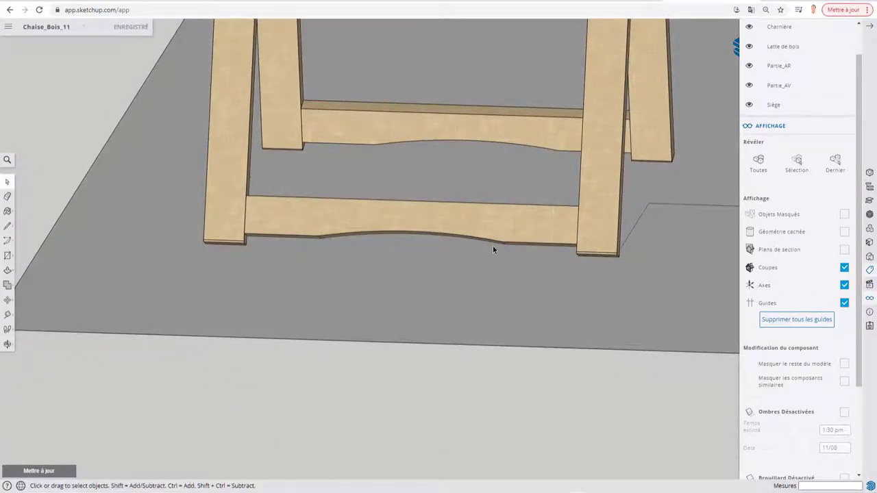
{"action": "mouse_move", "coordinate": [284, 240]}
{"action": "middle_mouse_down"}
{"action": "mouse_move", "coordinate": [448, 249]}
{"action": "mouse_move", "coordinate": [633, 235]}
{"action": "mouse_move", "coordinate": [595, 257]}
{"action": "middle_mouse_up"}
{"action": "scroll", "coordinate": [595, 257], "scroll_direction": "up", "scroll_amount": 3}
{"action": "scroll", "coordinate": [543, 267], "scroll_direction": "up", "scroll_amount": 3}
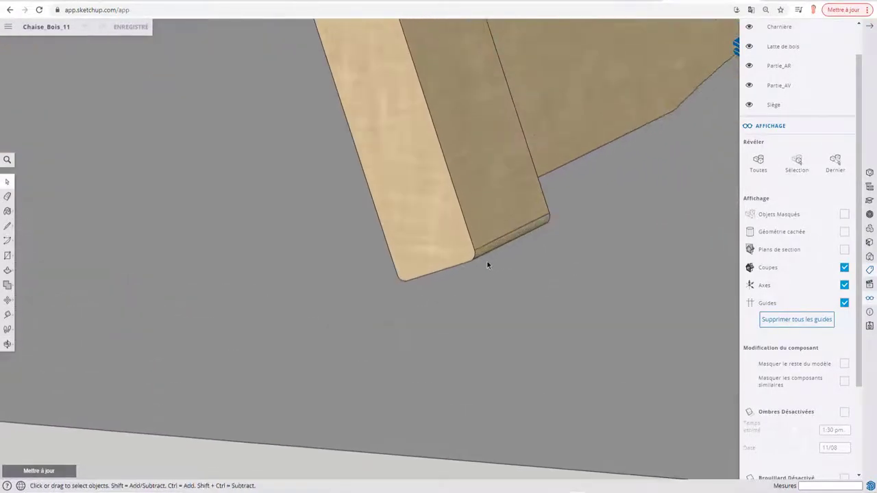
{"action": "mouse_move", "coordinate": [486, 261]}
{"action": "middle_mouse_down"}
{"action": "mouse_move", "coordinate": [465, 231]}
{"action": "mouse_move", "coordinate": [479, 255]}
{"action": "middle_mouse_up"}
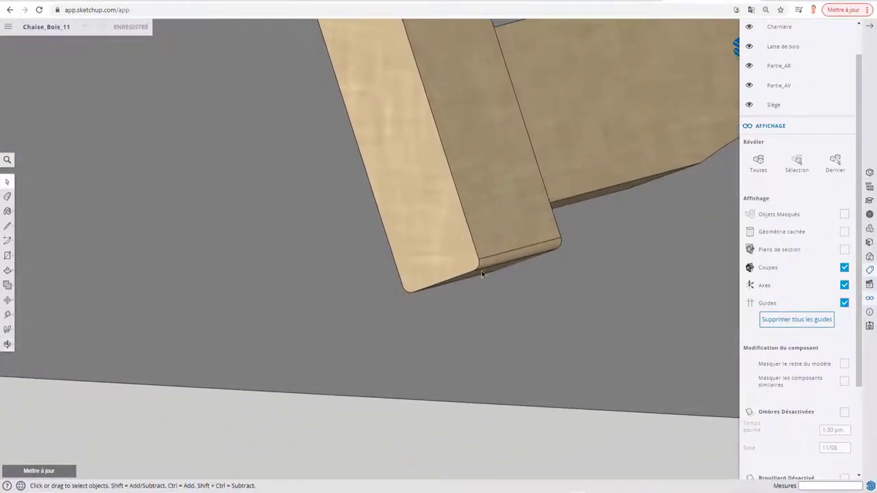
Zoom back out to a side-angled view of the whole chair with its seat
{"action": "scroll", "coordinate": [492, 274], "scroll_direction": "down", "scroll_amount": 2}
{"action": "scroll", "coordinate": [491, 264], "scroll_direction": "down", "scroll_amount": 3}
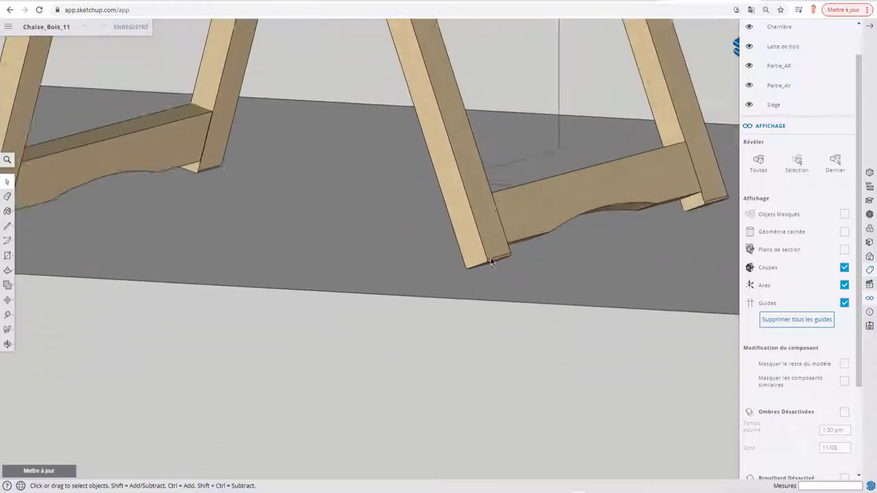
{"action": "scroll", "coordinate": [485, 259], "scroll_direction": "down", "scroll_amount": 2}
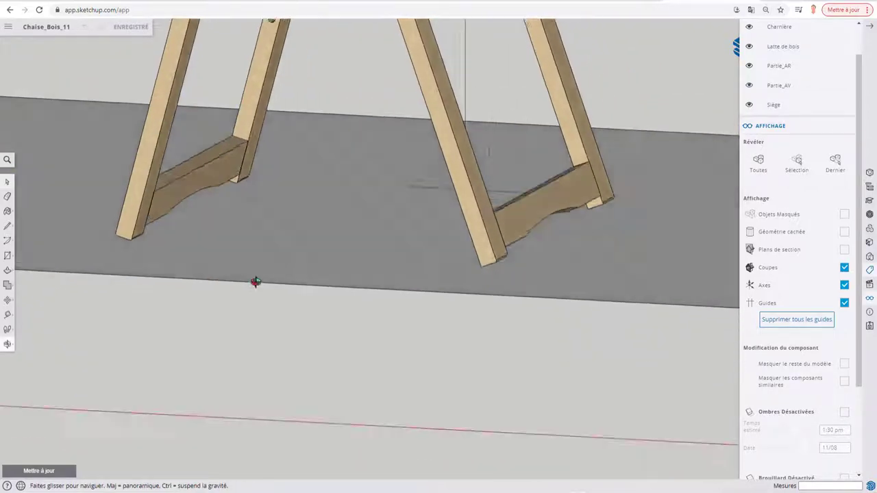
{"action": "mouse_move", "coordinate": [287, 253]}
{"action": "middle_mouse_down"}
{"action": "mouse_move", "coordinate": [235, 239]}
{"action": "mouse_move", "coordinate": [355, 293]}
{"action": "mouse_move", "coordinate": [487, 293]}
{"action": "middle_mouse_up"}
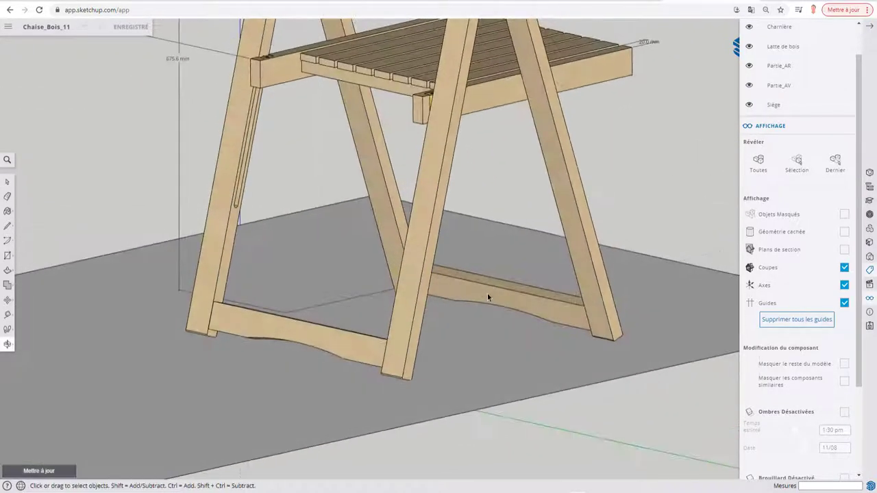
{"action": "mouse_move", "coordinate": [309, 261]}
{"action": "middle_mouse_down"}
{"action": "mouse_move", "coordinate": [265, 294]}
{"action": "mouse_move", "coordinate": [457, 297]}
{"action": "mouse_move", "coordinate": [321, 306]}
{"action": "mouse_move", "coordinate": [363, 306]}
{"action": "mouse_move", "coordinate": [397, 290]}
{"action": "mouse_move", "coordinate": [359, 272]}
{"action": "middle_mouse_up"}
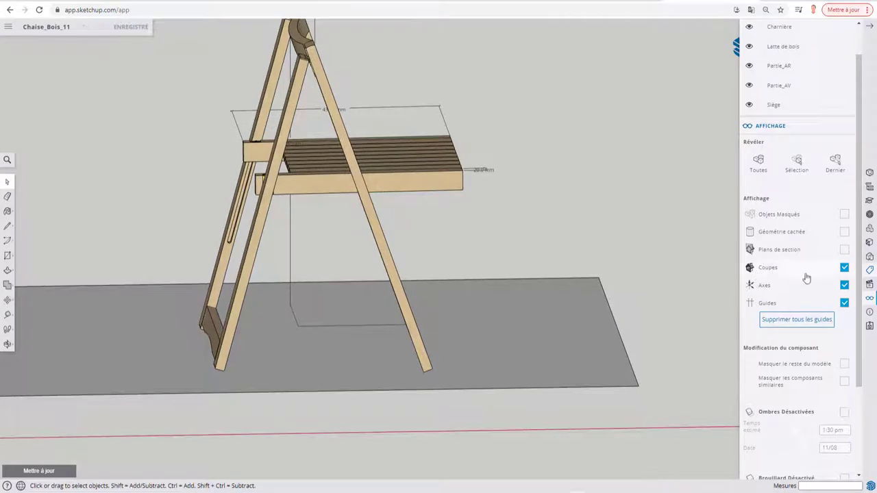
Check the chair in the Top, Front and side standard views from the Scenes panel
{"action": "left_click", "coordinate": [870, 284]}
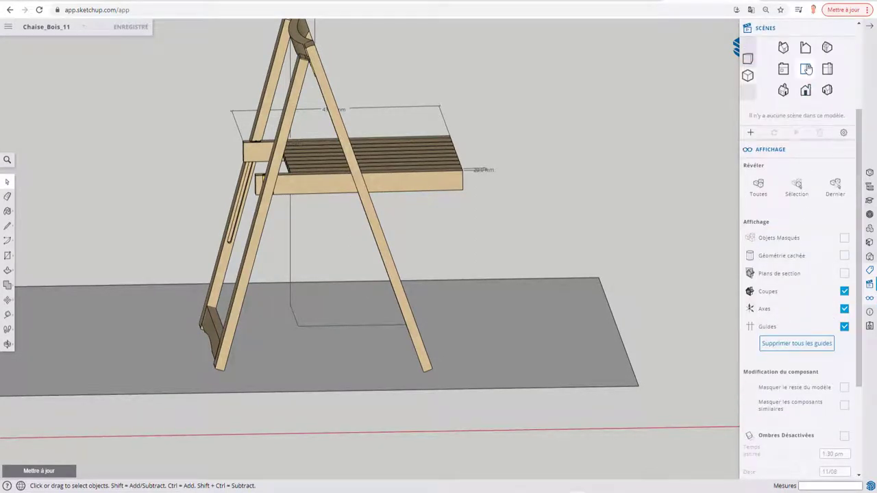
{"action": "left_click", "coordinate": [783, 68]}
{"action": "left_click", "coordinate": [784, 70]}
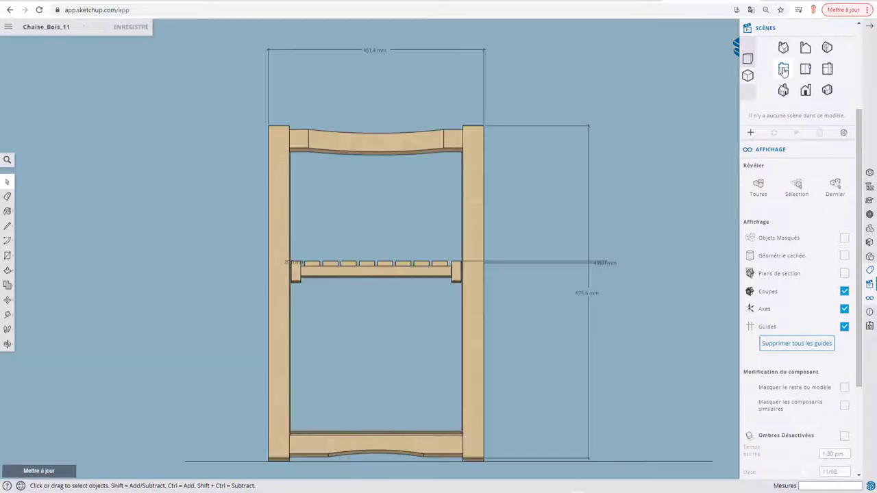
{"action": "left_click", "coordinate": [828, 69]}
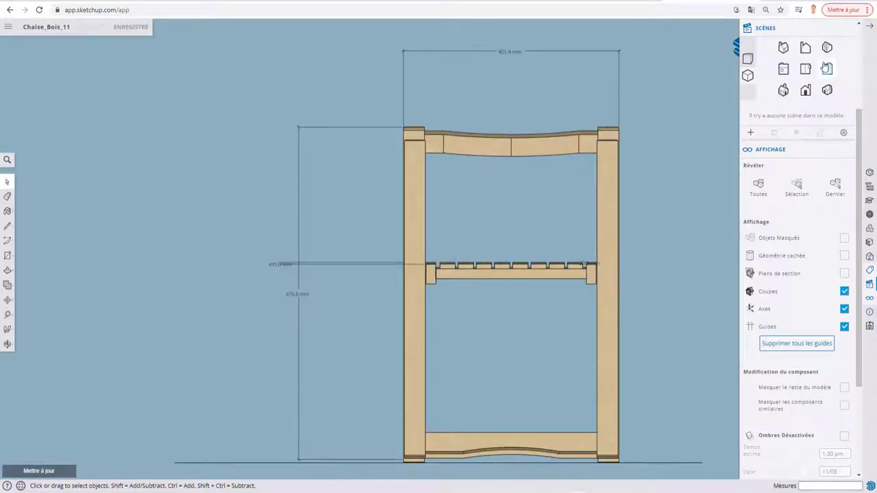
{"action": "left_click", "coordinate": [806, 51]}
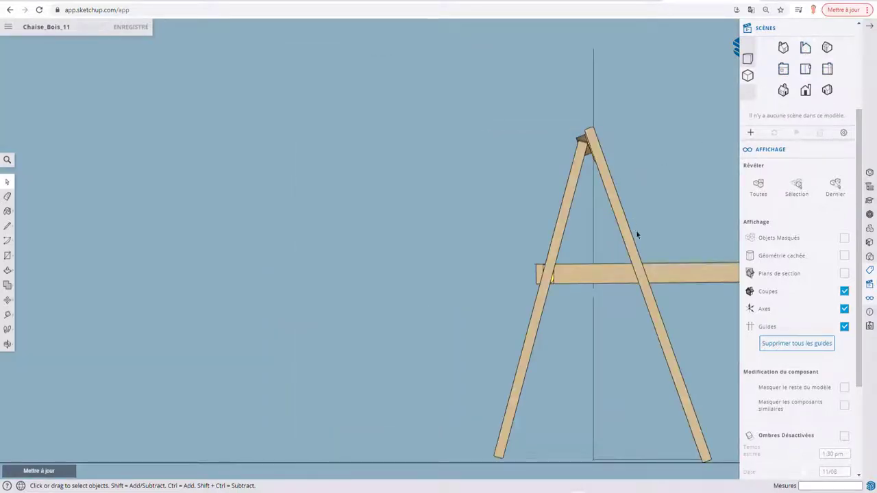
Centre the side elevation, then return to a perspective close-up of backrest and seat
{"action": "middle_click_drag", "start_coordinate": [633, 217], "coordinate": [423, 145], "text": "shift"}
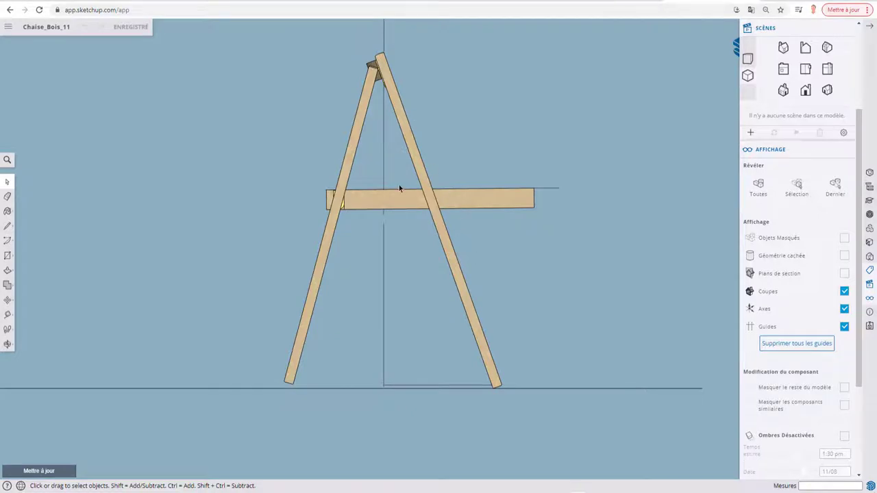
{"action": "mouse_move", "coordinate": [399, 184]}
{"action": "middle_mouse_down"}
{"action": "mouse_move", "coordinate": [493, 245]}
{"action": "mouse_move", "coordinate": [544, 260]}
{"action": "mouse_move", "coordinate": [481, 234]}
{"action": "mouse_move", "coordinate": [457, 196]}
{"action": "mouse_move", "coordinate": [443, 201]}
{"action": "middle_mouse_up"}
{"action": "scroll", "coordinate": [456, 196], "scroll_direction": "up", "scroll_amount": 5}
{"action": "scroll", "coordinate": [443, 201], "scroll_direction": "up", "scroll_amount": 3}
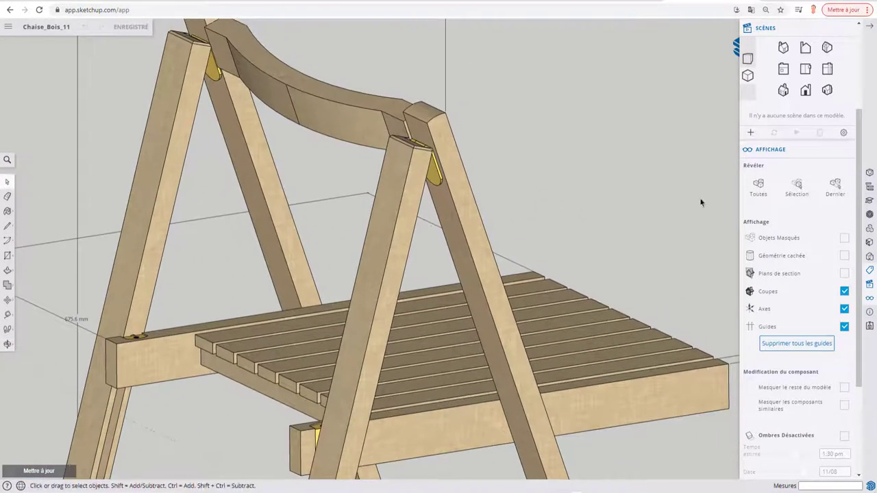
{"action": "left_click", "coordinate": [870, 269]}
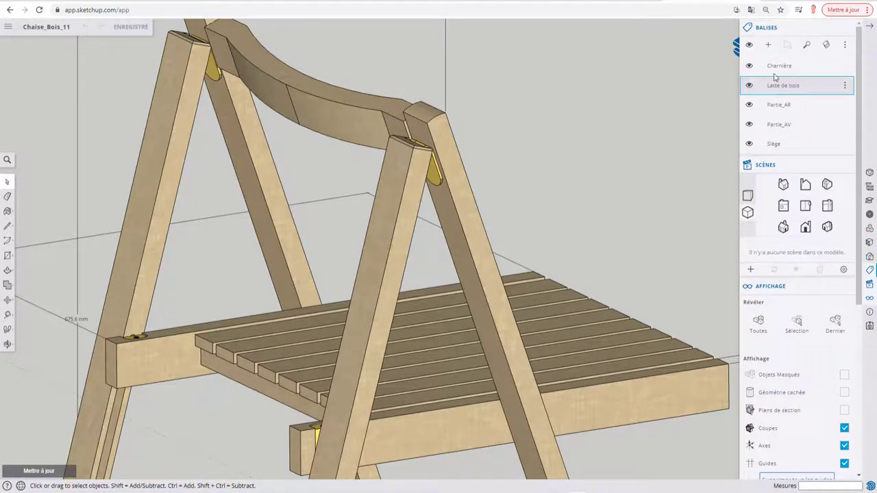
{"action": "left_click", "coordinate": [750, 144]}
{"action": "scroll", "coordinate": [580, 230], "scroll_direction": "down", "scroll_amount": 3}
{"action": "mouse_move", "coordinate": [578, 227]}
{"action": "middle_mouse_down"}
{"action": "mouse_move", "coordinate": [386, 254]}
{"action": "mouse_move", "coordinate": [456, 261]}
{"action": "mouse_move", "coordinate": [270, 288]}
{"action": "middle_mouse_up"}
{"action": "left_click", "coordinate": [749, 145]}
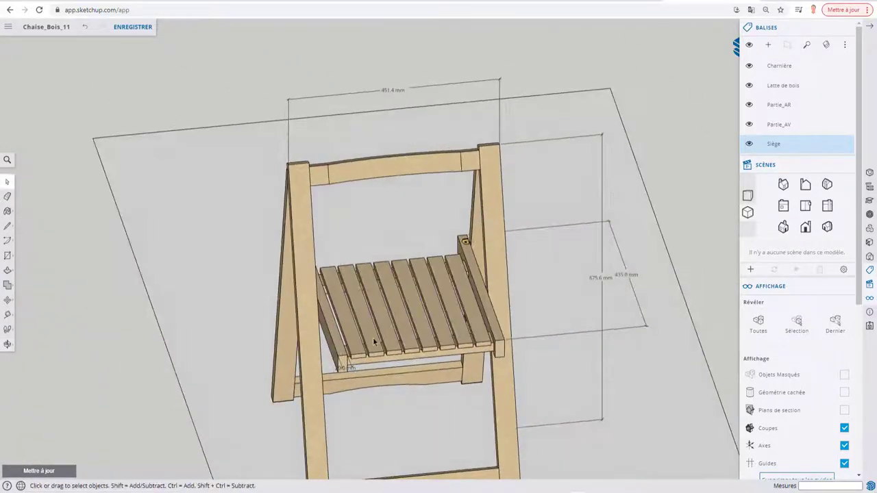
{"action": "scroll", "coordinate": [373, 337], "scroll_direction": "up", "scroll_amount": 3}
{"action": "scroll", "coordinate": [343, 316], "scroll_direction": "up", "scroll_amount": 3}
{"action": "scroll", "coordinate": [308, 297], "scroll_direction": "up", "scroll_amount": 2}
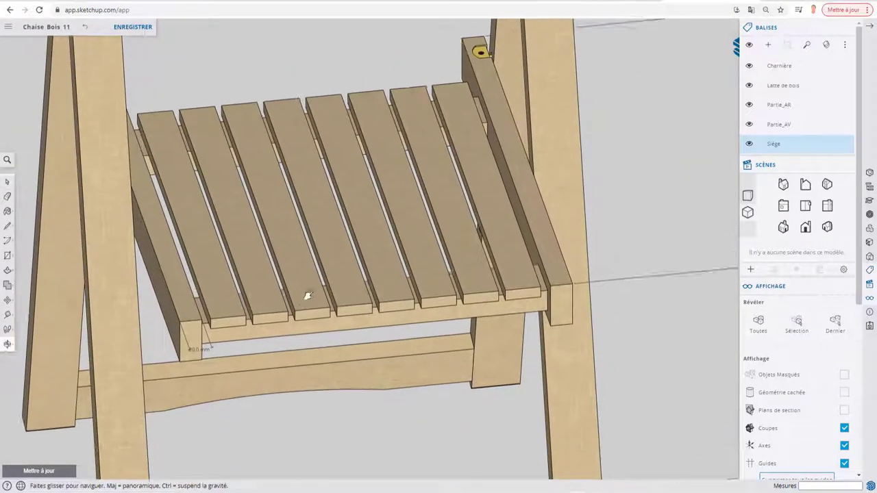
{"action": "scroll", "coordinate": [370, 278], "scroll_direction": "down", "scroll_amount": 3}
{"action": "scroll", "coordinate": [435, 260], "scroll_direction": "down", "scroll_amount": 3}
{"action": "mouse_move", "coordinate": [434, 260]}
{"action": "middle_mouse_down"}
{"action": "mouse_move", "coordinate": [558, 284]}
{"action": "mouse_move", "coordinate": [634, 175]}
{"action": "middle_mouse_up"}
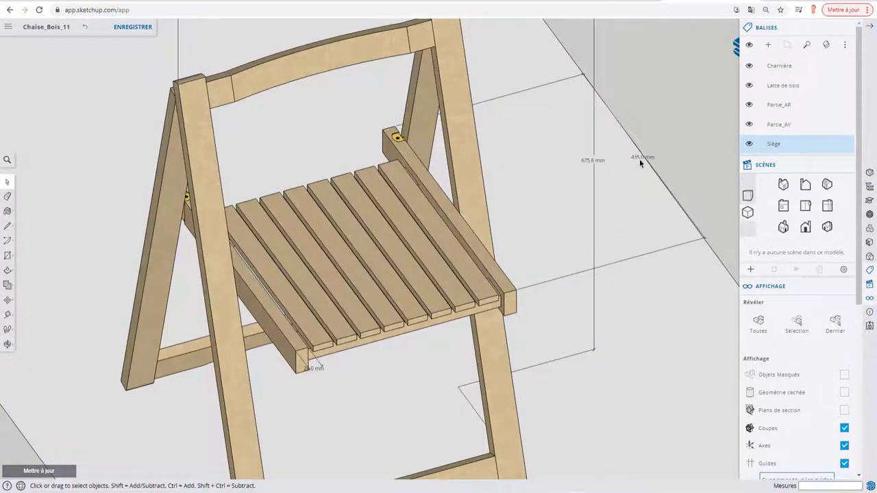
{"action": "mouse_move", "coordinate": [638, 165]}
{"action": "middle_mouse_down"}
{"action": "mouse_move", "coordinate": [568, 211]}
{"action": "mouse_move", "coordinate": [570, 230]}
{"action": "middle_mouse_up"}
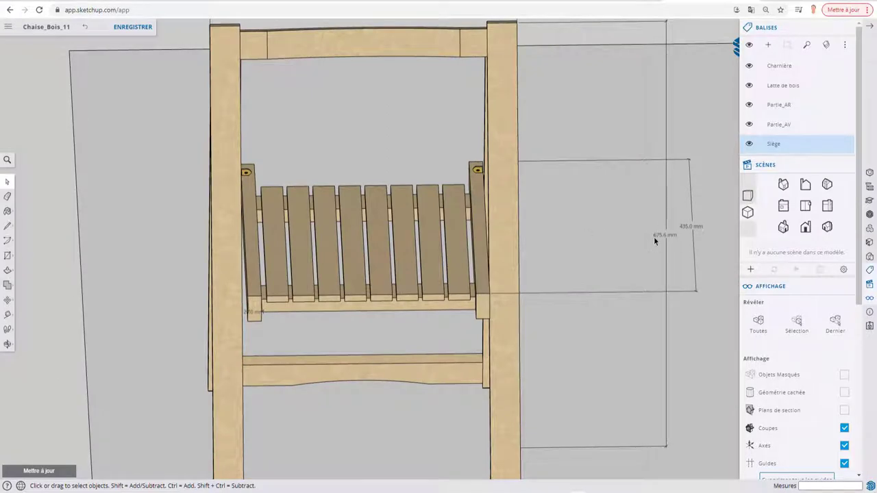
{"action": "mouse_move", "coordinate": [315, 283]}
{"action": "middle_mouse_down"}
{"action": "mouse_move", "coordinate": [304, 347]}
{"action": "mouse_move", "coordinate": [273, 336]}
{"action": "middle_mouse_up"}
{"action": "scroll", "coordinate": [305, 346], "scroll_direction": "up", "scroll_amount": 3}
{"action": "scroll", "coordinate": [303, 320], "scroll_direction": "up", "scroll_amount": 3}
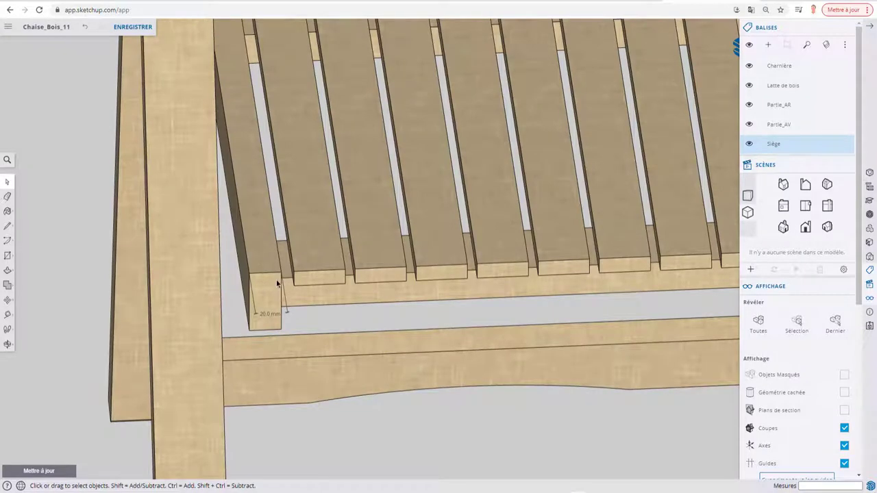
{"action": "scroll", "coordinate": [286, 286], "scroll_direction": "down", "scroll_amount": 5}
{"action": "mouse_move", "coordinate": [285, 286]}
{"action": "middle_mouse_down"}
{"action": "mouse_move", "coordinate": [405, 232]}
{"action": "mouse_move", "coordinate": [459, 238]}
{"action": "mouse_move", "coordinate": [358, 259]}
{"action": "mouse_move", "coordinate": [414, 213]}
{"action": "middle_mouse_up"}
{"action": "scroll", "coordinate": [404, 232], "scroll_direction": "down", "scroll_amount": 3}
{"action": "scroll", "coordinate": [384, 235], "scroll_direction": "down", "scroll_amount": 3}
{"action": "scroll", "coordinate": [367, 236], "scroll_direction": "down", "scroll_amount": 3}
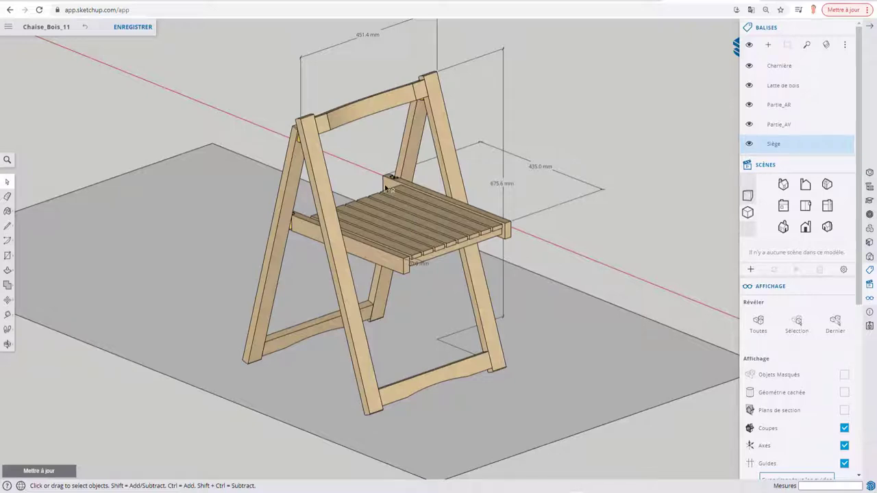
Face the seat front-on and toggle the Siège tag off and back on
{"action": "scroll", "coordinate": [412, 216], "scroll_direction": "up", "scroll_amount": 5}
{"action": "mouse_move", "coordinate": [442, 230]}
{"action": "middle_mouse_down"}
{"action": "mouse_move", "coordinate": [377, 221]}
{"action": "mouse_move", "coordinate": [414, 285]}
{"action": "mouse_move", "coordinate": [713, 159]}
{"action": "middle_mouse_up"}
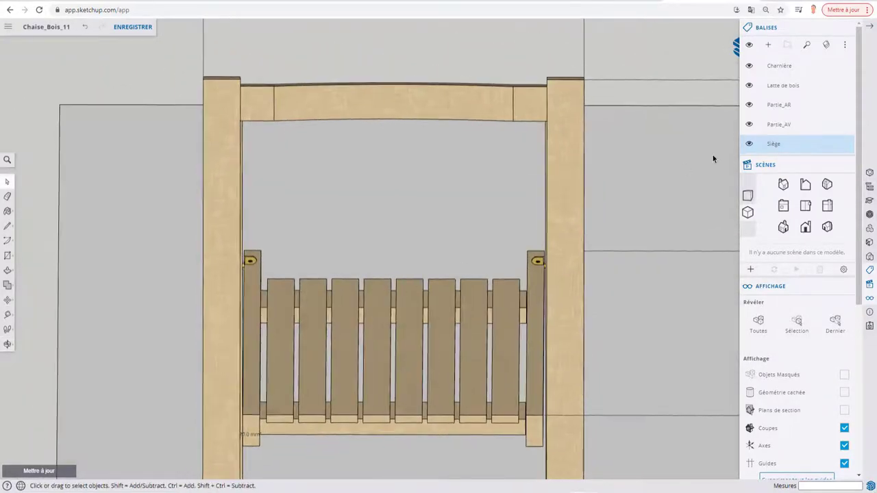
{"action": "left_click", "coordinate": [750, 145]}
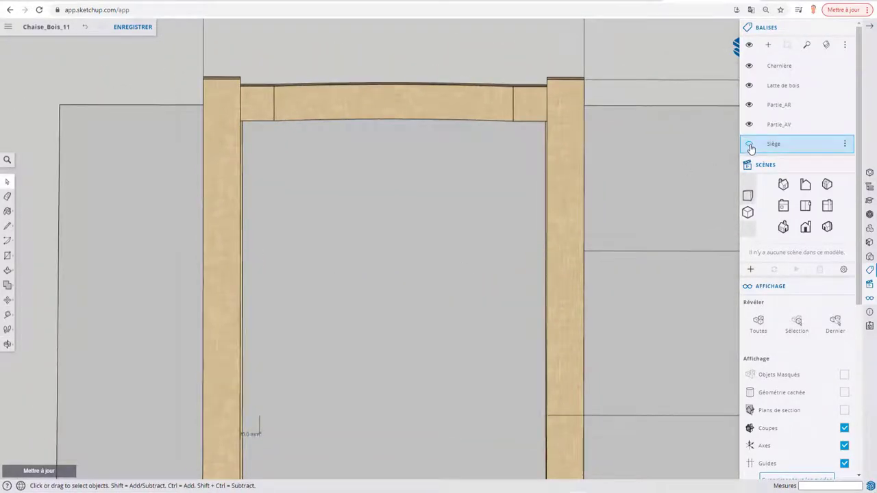
{"action": "left_click", "coordinate": [750, 144]}
Zoom in on the seat's side rail and enter its group for editing
{"action": "mouse_move", "coordinate": [485, 346]}
{"action": "middle_mouse_down"}
{"action": "mouse_move", "coordinate": [497, 166]}
{"action": "mouse_move", "coordinate": [466, 241]}
{"action": "mouse_move", "coordinate": [458, 172]}
{"action": "middle_mouse_up"}
{"action": "scroll", "coordinate": [456, 246], "scroll_direction": "up", "scroll_amount": 5}
{"action": "scroll", "coordinate": [457, 247], "scroll_direction": "up", "scroll_amount": 3}
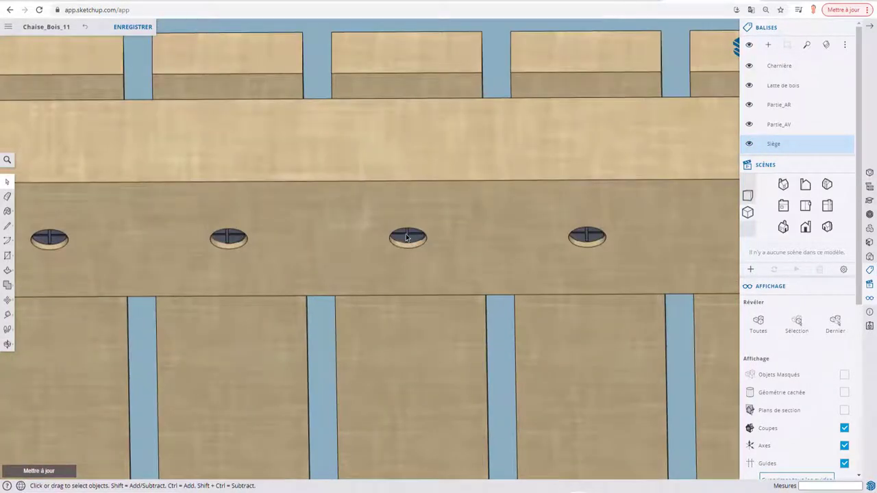
{"action": "left_click", "coordinate": [406, 237]}
{"action": "key", "text": "Escape"}
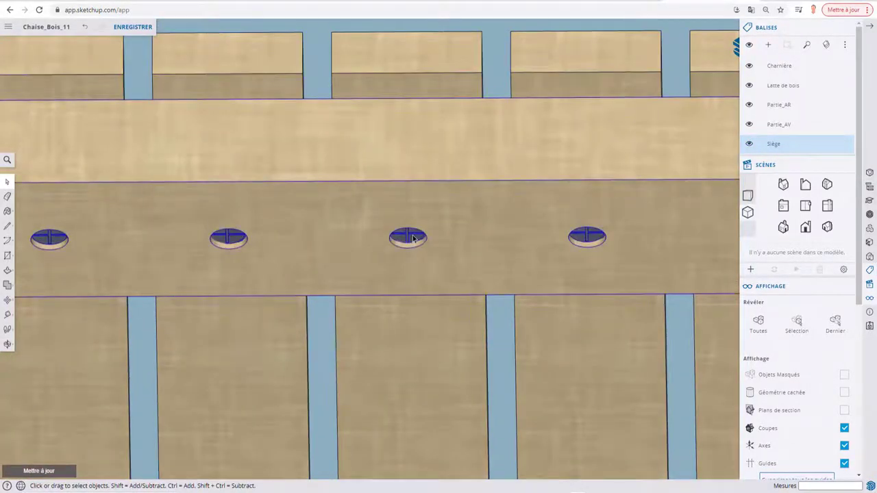
{"action": "double_click", "coordinate": [413, 242]}
Move a screw out of its hole to just below the seat rail
{"action": "scroll", "coordinate": [412, 239], "scroll_direction": "down", "scroll_amount": 2}
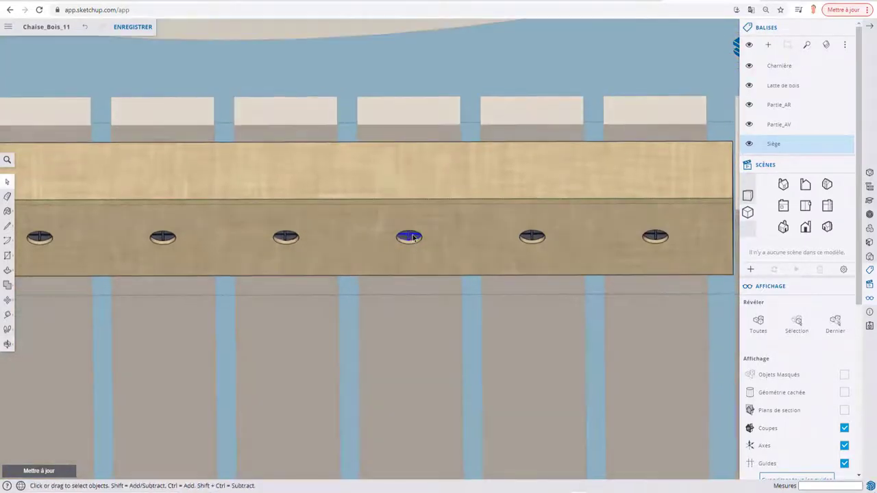
{"action": "key", "text": "m"}
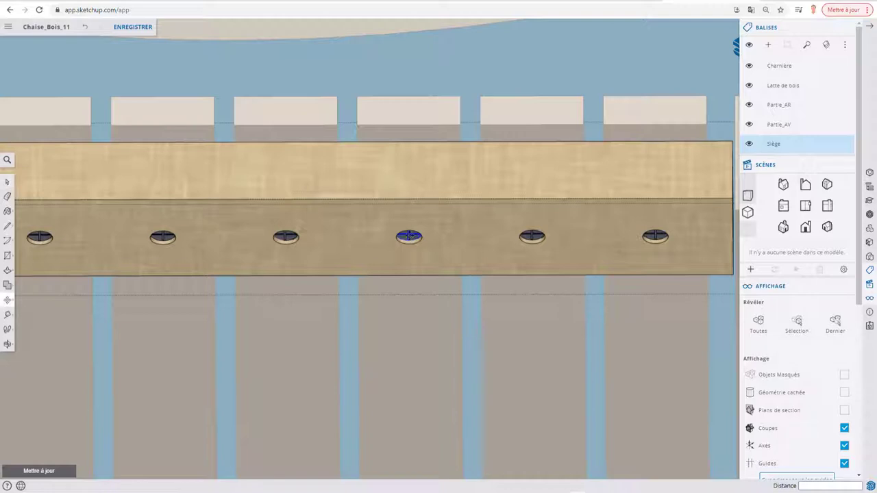
{"action": "left_click", "coordinate": [409, 237]}
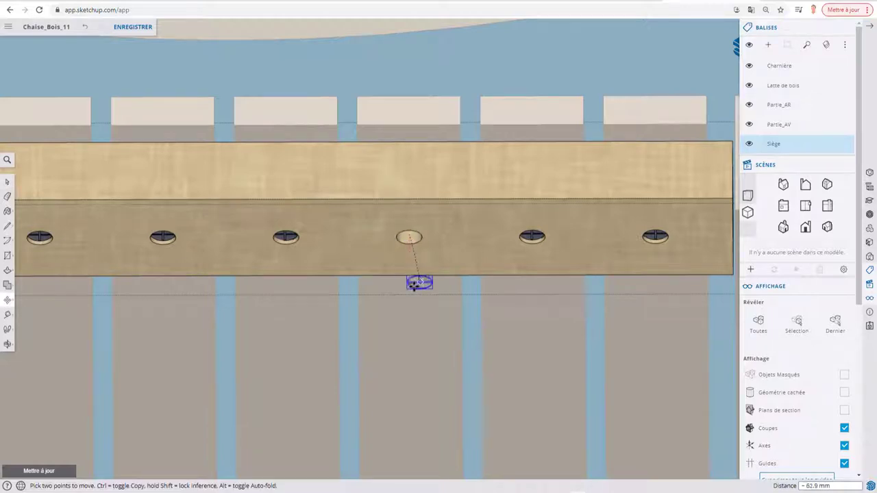
{"action": "left_click", "coordinate": [409, 317]}
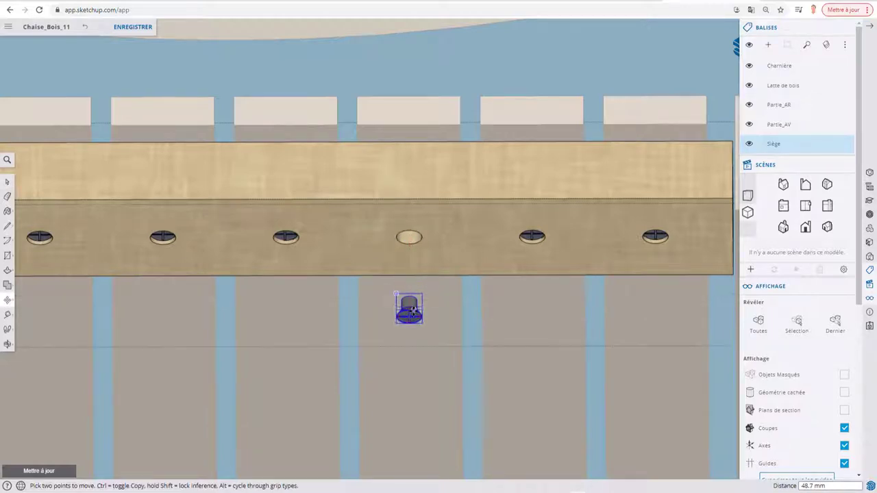
Zoom and orbit around the pulled-out screw to inspect its shape beneath the rail
{"action": "scroll", "coordinate": [417, 251], "scroll_direction": "up", "scroll_amount": 1}
{"action": "scroll", "coordinate": [411, 226], "scroll_direction": "up", "scroll_amount": 2}
{"action": "scroll", "coordinate": [409, 224], "scroll_direction": "up", "scroll_amount": 2}
{"action": "scroll", "coordinate": [409, 224], "scroll_direction": "up", "scroll_amount": 3}
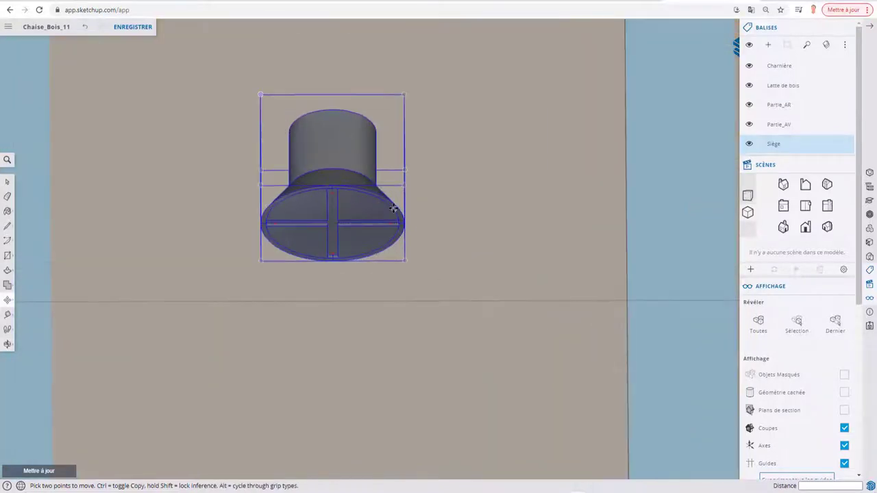
{"action": "scroll", "coordinate": [392, 211], "scroll_direction": "up", "scroll_amount": 1}
{"action": "mouse_move", "coordinate": [388, 210]}
{"action": "middle_mouse_down"}
{"action": "mouse_move", "coordinate": [388, 195]}
{"action": "mouse_move", "coordinate": [544, 249]}
{"action": "middle_mouse_up"}
{"action": "mouse_move", "coordinate": [442, 189]}
{"action": "middle_mouse_down"}
{"action": "mouse_move", "coordinate": [463, 210]}
{"action": "mouse_move", "coordinate": [431, 203]}
{"action": "mouse_move", "coordinate": [411, 212]}
{"action": "mouse_move", "coordinate": [378, 172]}
{"action": "mouse_move", "coordinate": [447, 251]}
{"action": "mouse_move", "coordinate": [421, 246]}
{"action": "mouse_move", "coordinate": [333, 267]}
{"action": "mouse_move", "coordinate": [402, 249]}
{"action": "mouse_move", "coordinate": [362, 270]}
{"action": "mouse_move", "coordinate": [425, 237]}
{"action": "mouse_move", "coordinate": [354, 245]}
{"action": "middle_mouse_up"}
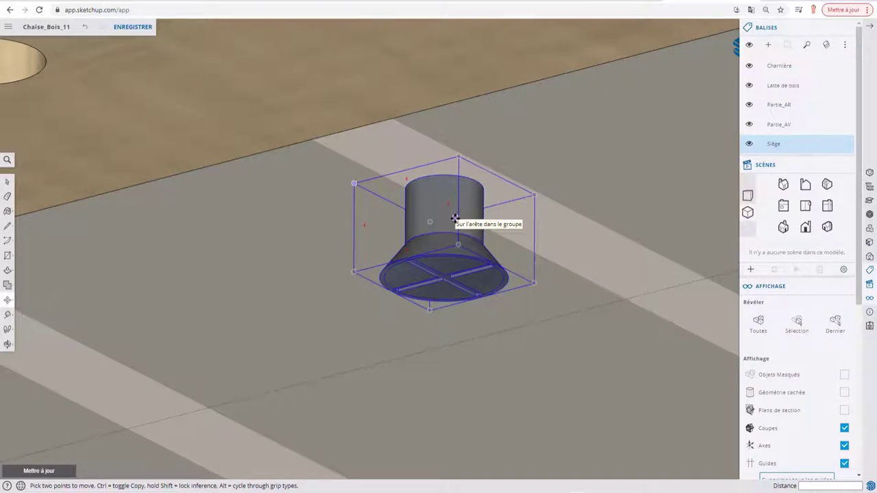
{"action": "mouse_move", "coordinate": [455, 215]}
{"action": "middle_mouse_down"}
{"action": "mouse_move", "coordinate": [454, 202]}
{"action": "mouse_move", "coordinate": [482, 200]}
{"action": "middle_mouse_up"}
{"action": "scroll", "coordinate": [482, 194], "scroll_direction": "down", "scroll_amount": 2}
{"action": "scroll", "coordinate": [490, 196], "scroll_direction": "down", "scroll_amount": 3}
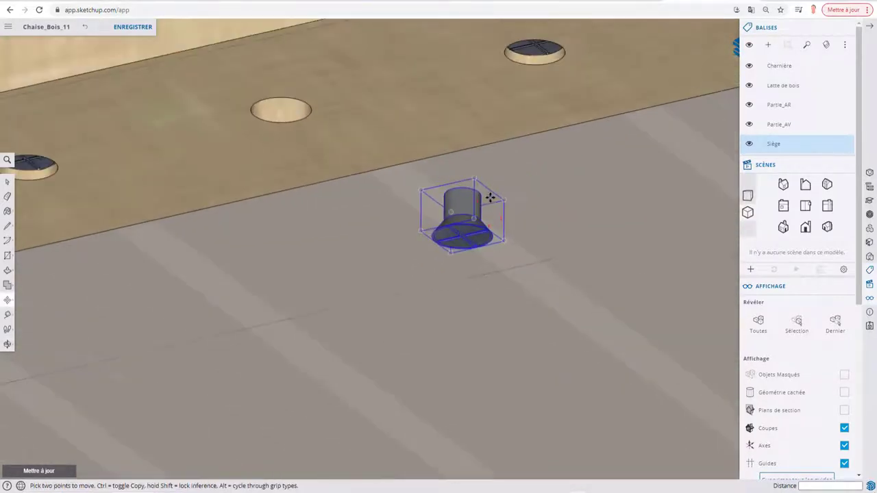
{"action": "scroll", "coordinate": [508, 164], "scroll_direction": "down", "scroll_amount": 1}
{"action": "scroll", "coordinate": [333, 186], "scroll_direction": "down", "scroll_amount": 2}
{"action": "scroll", "coordinate": [297, 192], "scroll_direction": "down", "scroll_amount": 2}
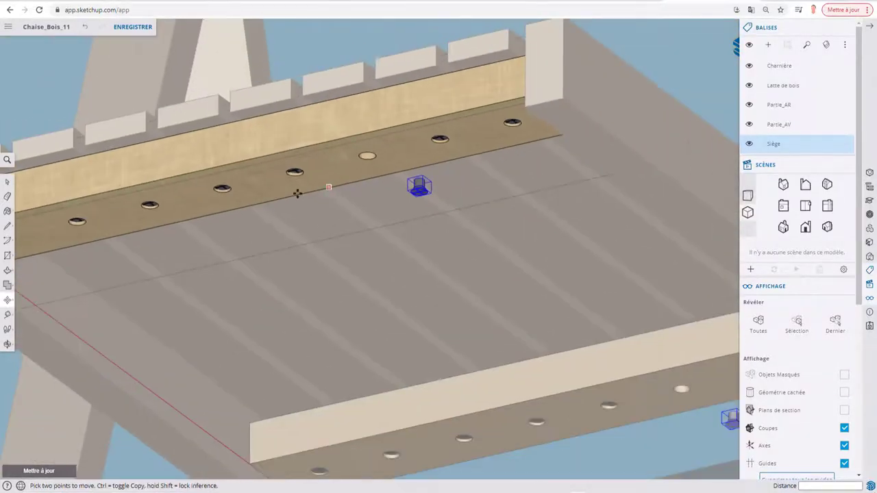
{"action": "scroll", "coordinate": [242, 211], "scroll_direction": "down", "scroll_amount": 2}
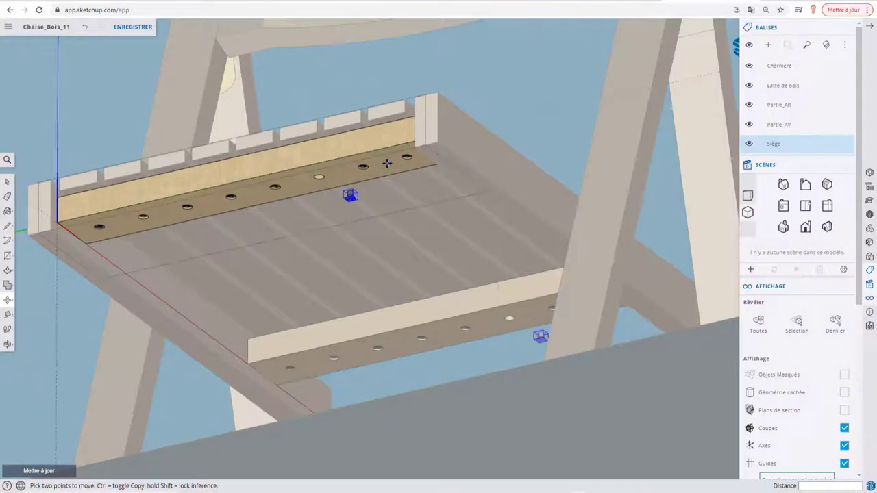
Undo the move so the screw returns to its hole, then view the chair from the front
{"action": "key", "text": "space"}
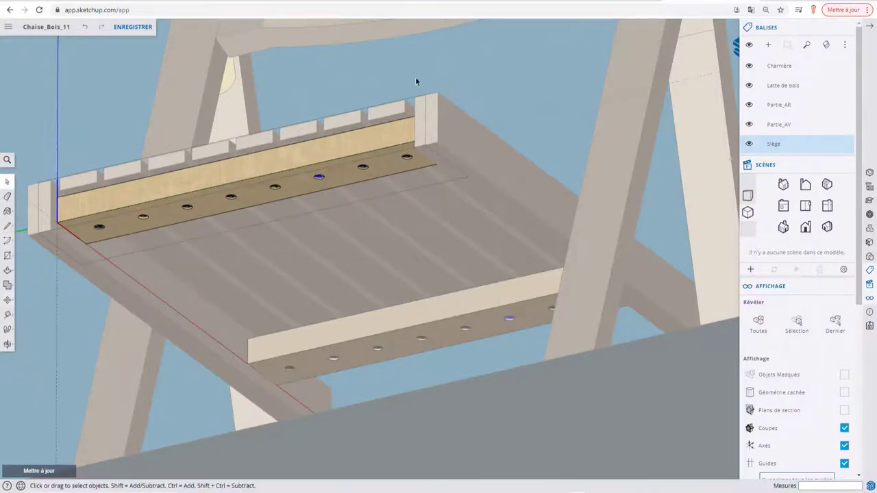
{"action": "scroll", "coordinate": [415, 77], "scroll_direction": "down", "scroll_amount": 3}
{"action": "mouse_move", "coordinate": [415, 76]}
{"action": "middle_mouse_down"}
{"action": "mouse_move", "coordinate": [544, 282]}
{"action": "mouse_move", "coordinate": [522, 201]}
{"action": "middle_mouse_up"}
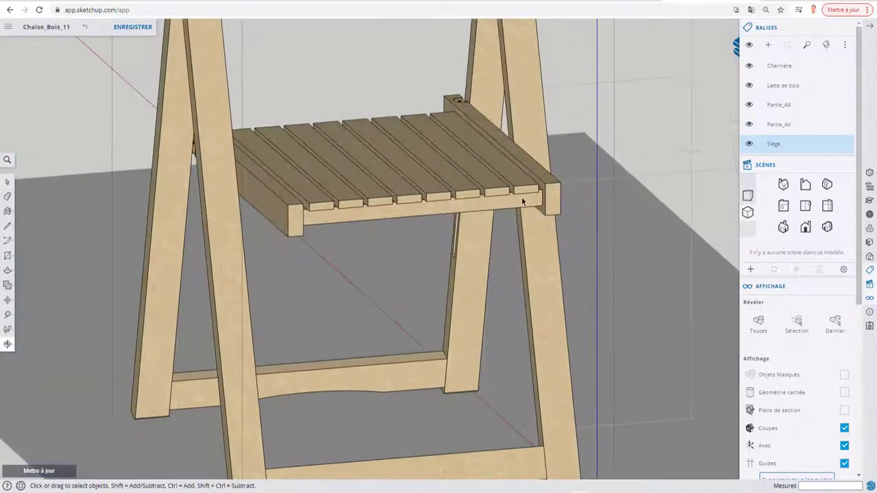
{"action": "left_click", "coordinate": [749, 145]}
{"action": "left_click", "coordinate": [750, 145]}
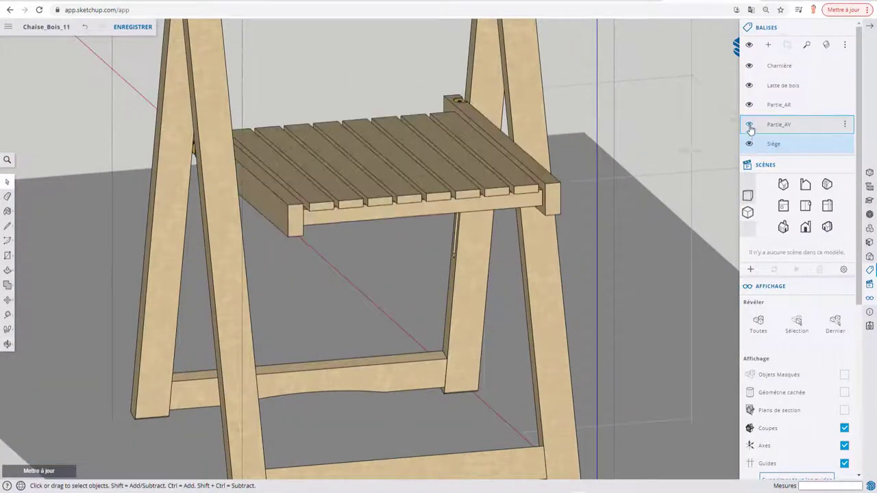
{"action": "left_click", "coordinate": [749, 124]}
{"action": "scroll", "coordinate": [399, 238], "scroll_direction": "down", "scroll_amount": 3}
{"action": "mouse_move", "coordinate": [400, 238]}
{"action": "middle_mouse_down"}
{"action": "mouse_move", "coordinate": [417, 257]}
{"action": "mouse_move", "coordinate": [552, 254]}
{"action": "mouse_move", "coordinate": [462, 262]}
{"action": "mouse_move", "coordinate": [384, 194]}
{"action": "mouse_move", "coordinate": [476, 196]}
{"action": "mouse_move", "coordinate": [501, 169]}
{"action": "middle_mouse_up"}
{"action": "scroll", "coordinate": [391, 205], "scroll_direction": "up", "scroll_amount": 5}
{"action": "scroll", "coordinate": [388, 216], "scroll_direction": "up", "scroll_amount": 3}
{"action": "scroll", "coordinate": [384, 224], "scroll_direction": "up", "scroll_amount": 3}
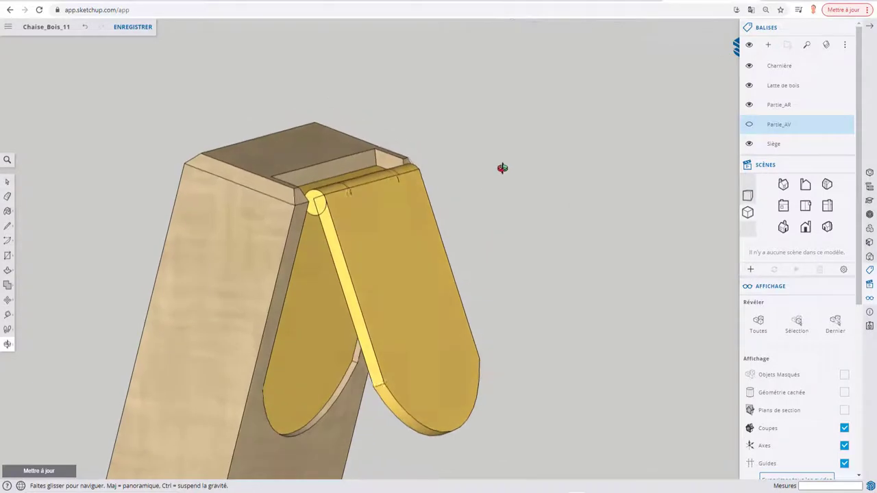
{"action": "mouse_move", "coordinate": [329, 226]}
{"action": "middle_mouse_down"}
{"action": "mouse_move", "coordinate": [391, 185]}
{"action": "mouse_move", "coordinate": [419, 151]}
{"action": "mouse_move", "coordinate": [409, 247]}
{"action": "mouse_move", "coordinate": [388, 249]}
{"action": "middle_mouse_up"}
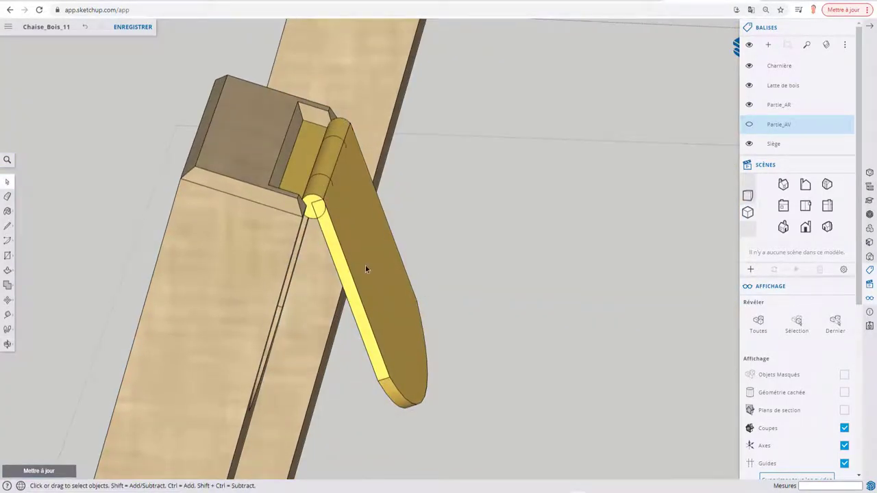
{"action": "scroll", "coordinate": [345, 233], "scroll_direction": "down", "scroll_amount": 3}
{"action": "mouse_move", "coordinate": [387, 288]}
{"action": "middle_mouse_down"}
{"action": "mouse_move", "coordinate": [264, 270]}
{"action": "mouse_move", "coordinate": [426, 277]}
{"action": "mouse_move", "coordinate": [403, 240]}
{"action": "mouse_move", "coordinate": [471, 176]}
{"action": "middle_mouse_up"}
{"action": "scroll", "coordinate": [391, 204], "scroll_direction": "up", "scroll_amount": 1}
{"action": "scroll", "coordinate": [386, 219], "scroll_direction": "up", "scroll_amount": 1}
{"action": "scroll", "coordinate": [401, 215], "scroll_direction": "up", "scroll_amount": 2}
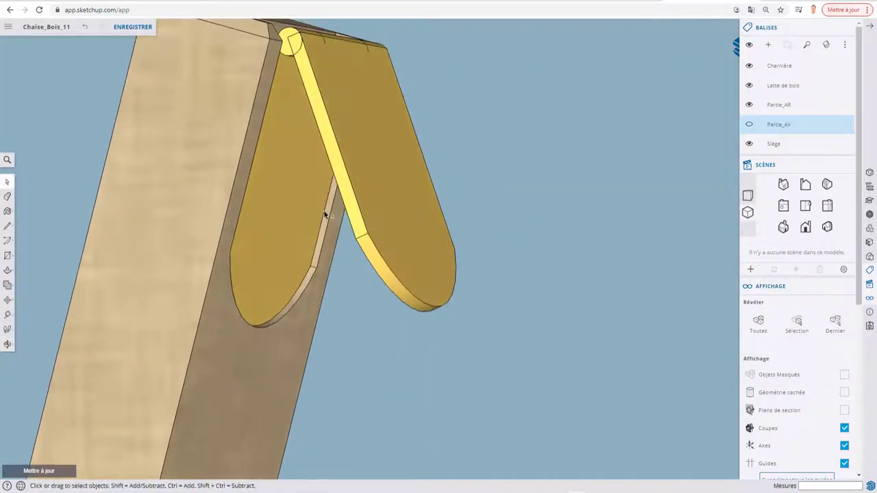
{"action": "scroll", "coordinate": [326, 215], "scroll_direction": "down", "scroll_amount": 2}
{"action": "scroll", "coordinate": [340, 197], "scroll_direction": "up", "scroll_amount": 1}
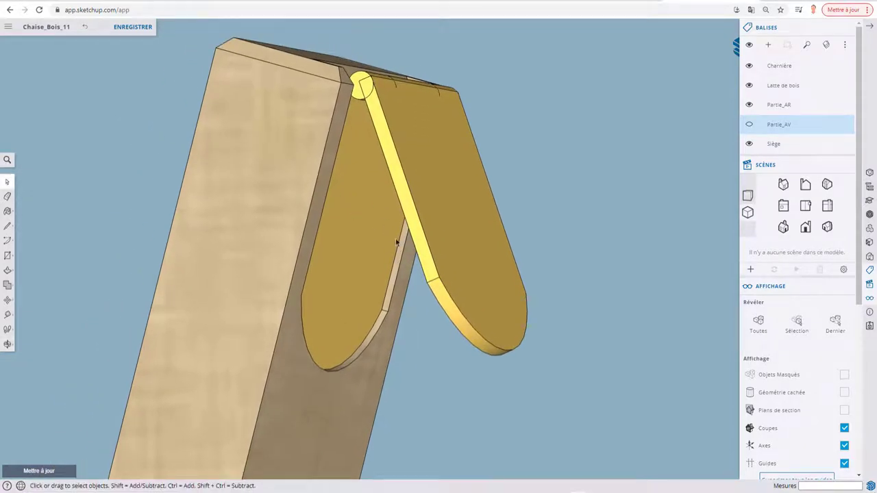
{"action": "scroll", "coordinate": [353, 214], "scroll_direction": "down", "scroll_amount": 2}
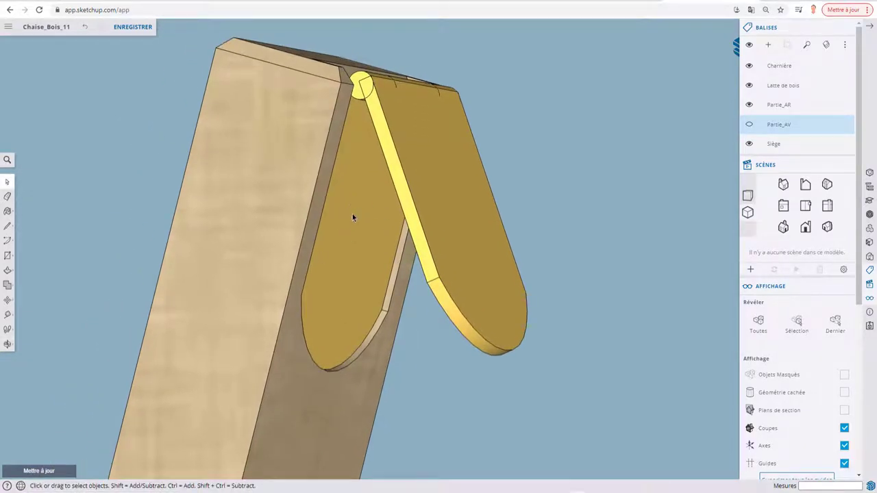
{"action": "scroll", "coordinate": [352, 215], "scroll_direction": "down", "scroll_amount": 2}
{"action": "mouse_move", "coordinate": [353, 215]}
{"action": "middle_mouse_down"}
{"action": "mouse_move", "coordinate": [437, 218]}
{"action": "mouse_move", "coordinate": [452, 228]}
{"action": "mouse_move", "coordinate": [86, 190]}
{"action": "mouse_move", "coordinate": [399, 306]}
{"action": "middle_mouse_up"}
{"action": "scroll", "coordinate": [513, 309], "scroll_direction": "up", "scroll_amount": 2}
{"action": "scroll", "coordinate": [512, 309], "scroll_direction": "down", "scroll_amount": 2}
{"action": "mouse_move", "coordinate": [512, 310]}
{"action": "middle_mouse_down"}
{"action": "mouse_move", "coordinate": [196, 308]}
{"action": "mouse_move", "coordinate": [249, 296]}
{"action": "middle_mouse_up"}
{"action": "scroll", "coordinate": [405, 276], "scroll_direction": "up", "scroll_amount": 2}
{"action": "scroll", "coordinate": [481, 204], "scroll_direction": "down", "scroll_amount": 1}
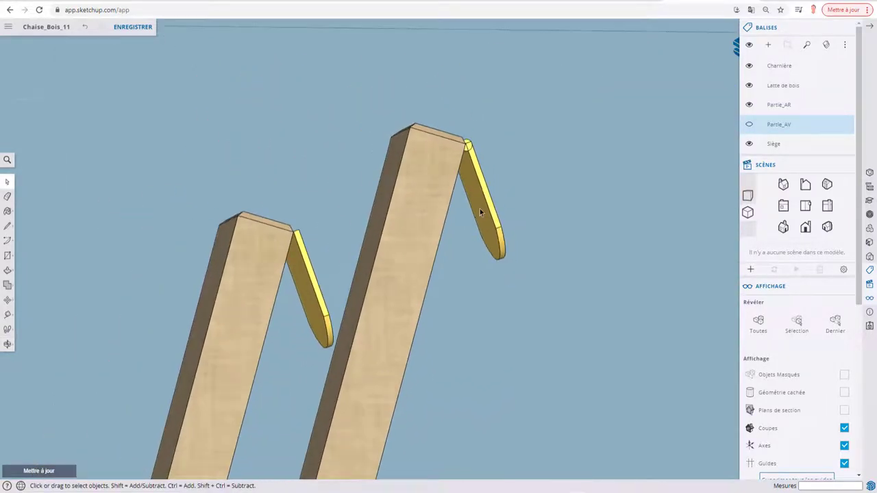
{"action": "left_click", "coordinate": [750, 126]}
{"action": "scroll", "coordinate": [526, 203], "scroll_direction": "down", "scroll_amount": 1}
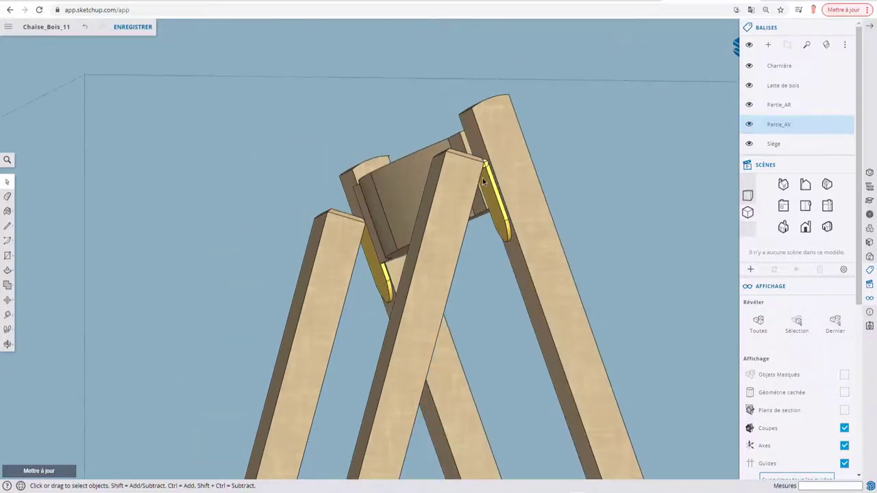
{"action": "mouse_move", "coordinate": [460, 217]}
{"action": "middle_mouse_down"}
{"action": "mouse_move", "coordinate": [506, 275]}
{"action": "mouse_move", "coordinate": [440, 284]}
{"action": "mouse_move", "coordinate": [544, 232]}
{"action": "mouse_move", "coordinate": [569, 242]}
{"action": "middle_mouse_up"}
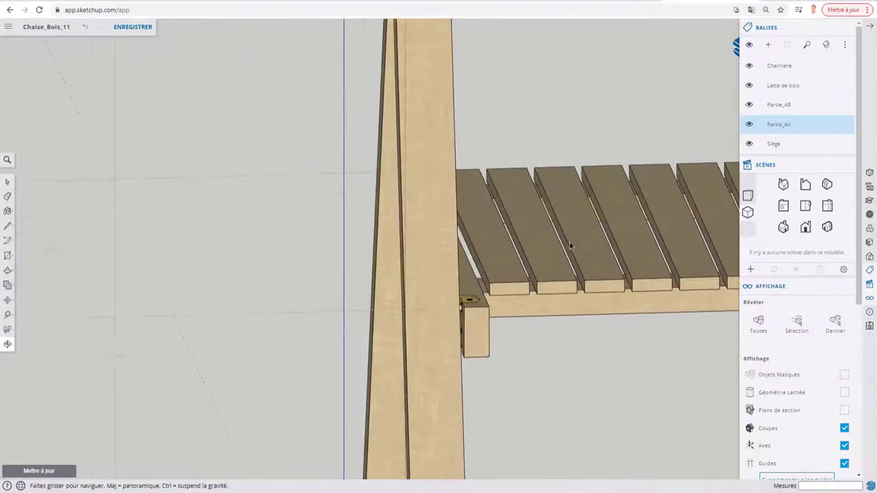
Select the Latte de bois tag and turn to a three-quarter view of the chair
{"action": "left_click", "coordinate": [749, 88]}
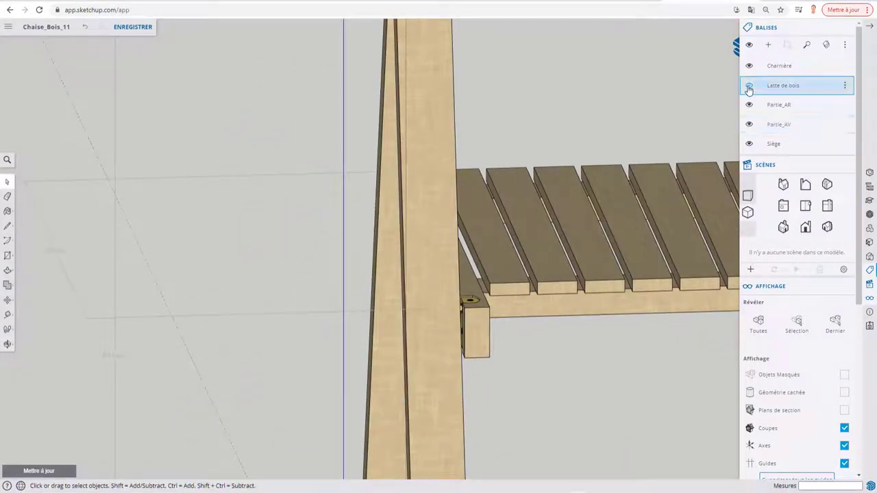
{"action": "scroll", "coordinate": [411, 274], "scroll_direction": "down", "scroll_amount": 5}
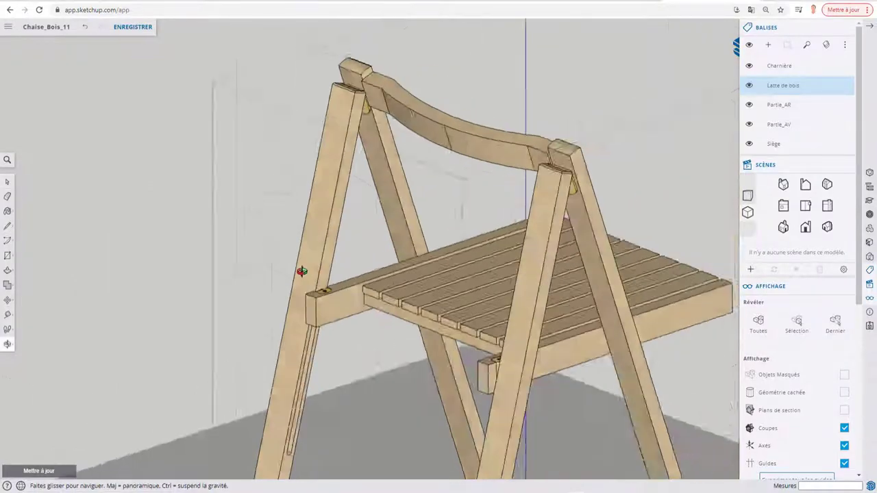
{"action": "mouse_move", "coordinate": [304, 268]}
{"action": "middle_mouse_down"}
{"action": "mouse_move", "coordinate": [432, 280]}
{"action": "mouse_move", "coordinate": [410, 313]}
{"action": "mouse_move", "coordinate": [288, 294]}
{"action": "mouse_move", "coordinate": [416, 261]}
{"action": "middle_mouse_up"}
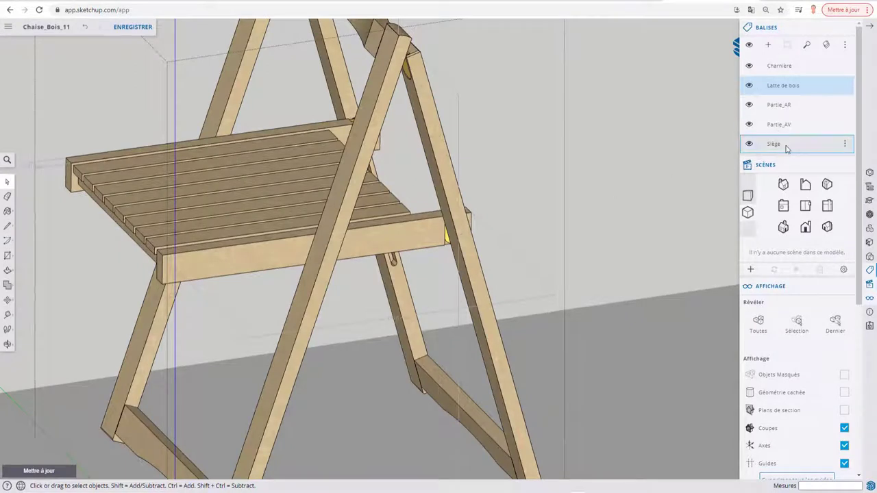
{"action": "mouse_move", "coordinate": [795, 104]}
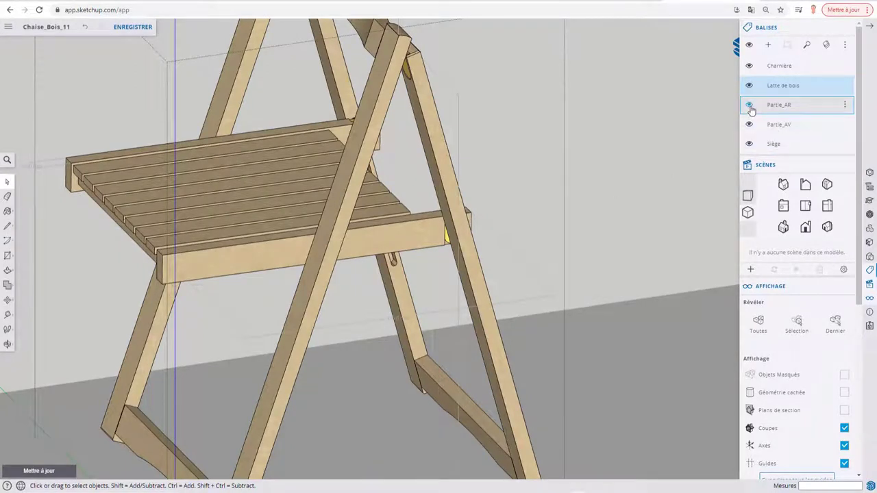
Hide the Partie_AR back legs and zoom in on the hinge bracket
{"action": "left_click", "coordinate": [749, 104]}
{"action": "scroll", "coordinate": [576, 240], "scroll_direction": "up", "scroll_amount": 4}
{"action": "scroll", "coordinate": [332, 255], "scroll_direction": "up", "scroll_amount": 2}
{"action": "scroll", "coordinate": [425, 272], "scroll_direction": "up", "scroll_amount": 1}
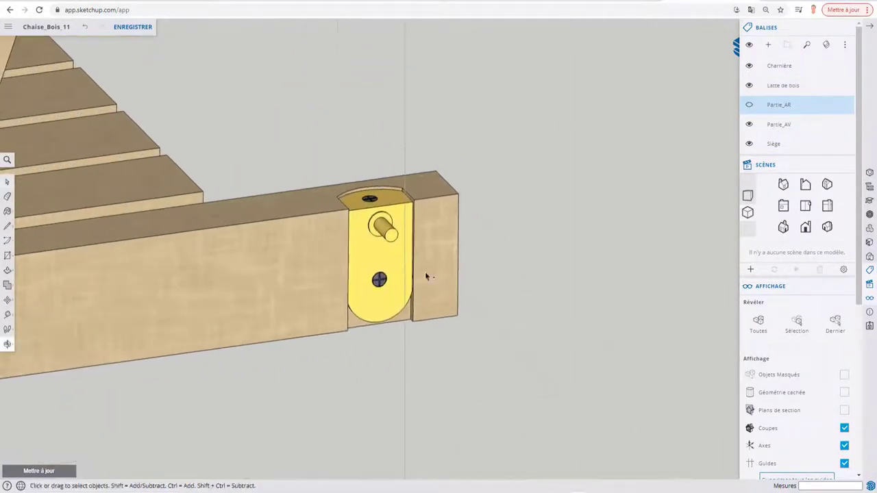
{"action": "scroll", "coordinate": [391, 228], "scroll_direction": "up", "scroll_amount": 2}
{"action": "scroll", "coordinate": [426, 307], "scroll_direction": "up", "scroll_amount": 2}
{"action": "scroll", "coordinate": [424, 279], "scroll_direction": "up", "scroll_amount": 1}
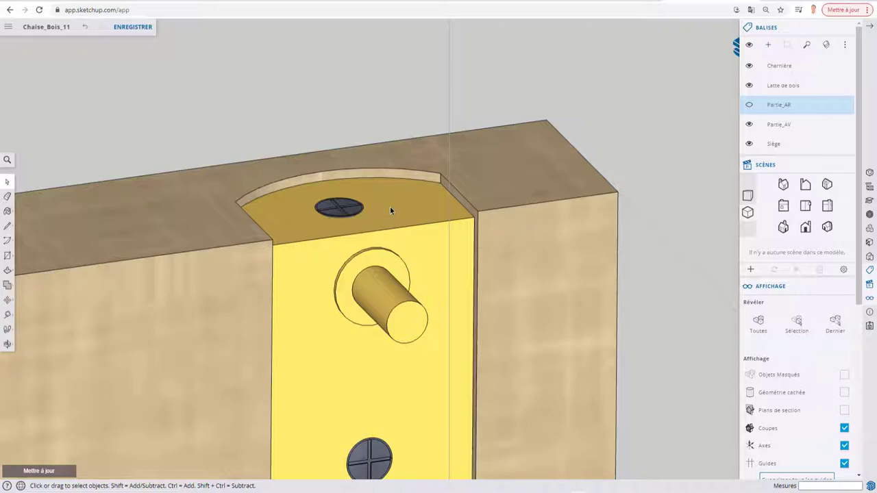
Orbit around the hinge pin and yellow screw plate, then zoom back out
{"action": "mouse_move", "coordinate": [391, 207]}
{"action": "middle_mouse_down"}
{"action": "mouse_move", "coordinate": [480, 265]}
{"action": "mouse_move", "coordinate": [473, 268]}
{"action": "middle_mouse_up"}
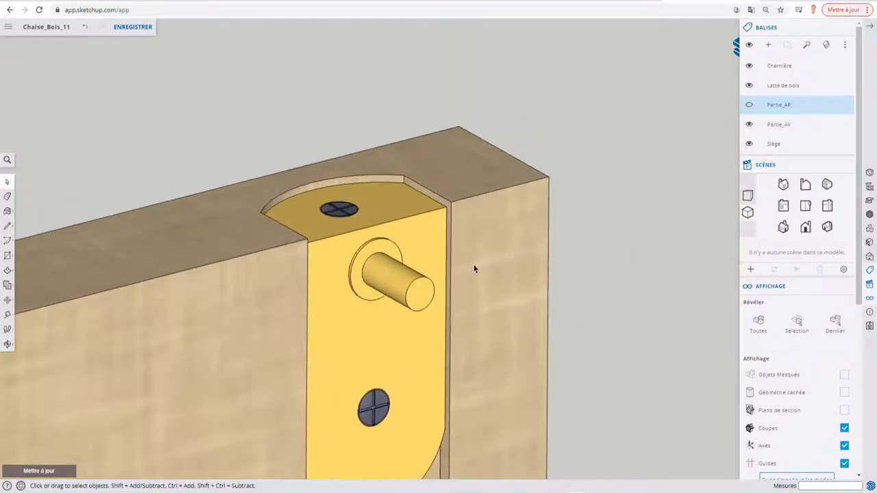
{"action": "mouse_move", "coordinate": [754, 105]}
{"action": "middle_mouse_down"}
{"action": "mouse_move", "coordinate": [565, 214]}
{"action": "mouse_move", "coordinate": [227, 239]}
{"action": "mouse_move", "coordinate": [255, 238]}
{"action": "mouse_move", "coordinate": [220, 269]}
{"action": "mouse_move", "coordinate": [323, 322]}
{"action": "mouse_move", "coordinate": [503, 333]}
{"action": "mouse_move", "coordinate": [362, 323]}
{"action": "mouse_move", "coordinate": [251, 278]}
{"action": "mouse_move", "coordinate": [579, 323]}
{"action": "mouse_move", "coordinate": [436, 320]}
{"action": "mouse_move", "coordinate": [452, 272]}
{"action": "mouse_move", "coordinate": [538, 318]}
{"action": "mouse_move", "coordinate": [414, 285]}
{"action": "middle_mouse_up"}
{"action": "scroll", "coordinate": [414, 288], "scroll_direction": "up", "scroll_amount": 3}
{"action": "mouse_move", "coordinate": [350, 254]}
{"action": "middle_mouse_down"}
{"action": "mouse_move", "coordinate": [401, 276]}
{"action": "mouse_move", "coordinate": [407, 288]}
{"action": "middle_mouse_up"}
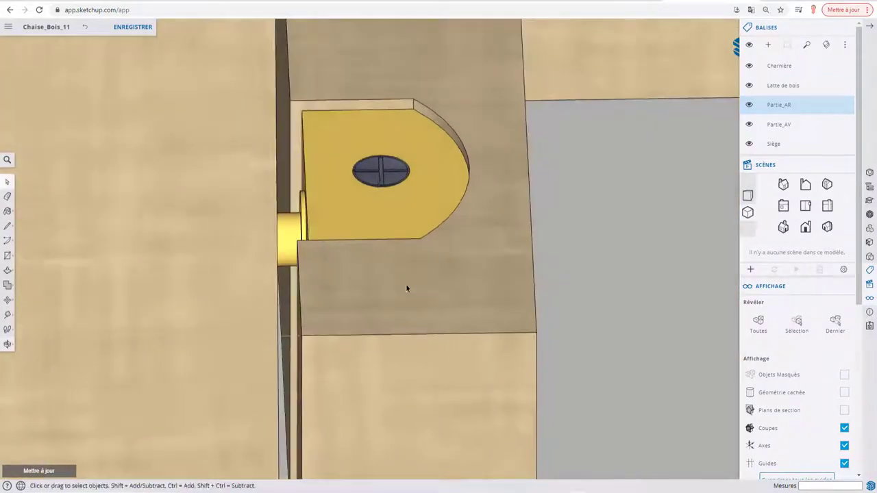
{"action": "middle_click_drag", "start_coordinate": [470, 233], "coordinate": [423, 215]}
{"action": "scroll", "coordinate": [423, 215], "scroll_direction": "down", "scroll_amount": 2}
{"action": "scroll", "coordinate": [423, 215], "scroll_direction": "down", "scroll_amount": 2}
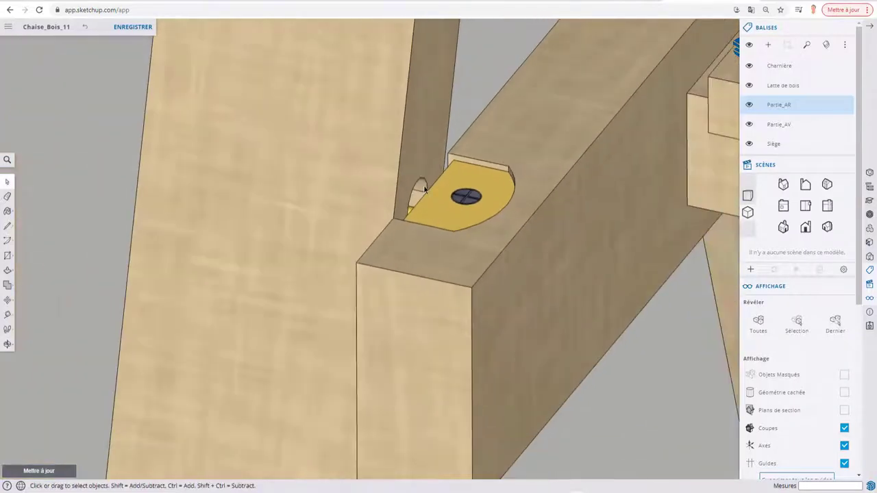
{"action": "scroll", "coordinate": [424, 199], "scroll_direction": "down", "scroll_amount": 2}
{"action": "scroll", "coordinate": [423, 194], "scroll_direction": "down", "scroll_amount": 2}
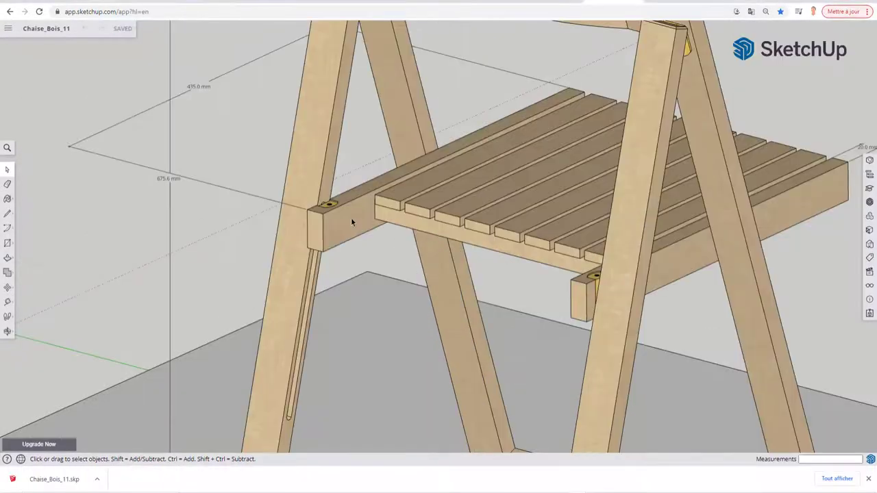
Orbit around the backrest and whole chair, then switch to the tuto.com instructor page
{"action": "scroll", "coordinate": [351, 218], "scroll_direction": "down", "scroll_amount": 5}
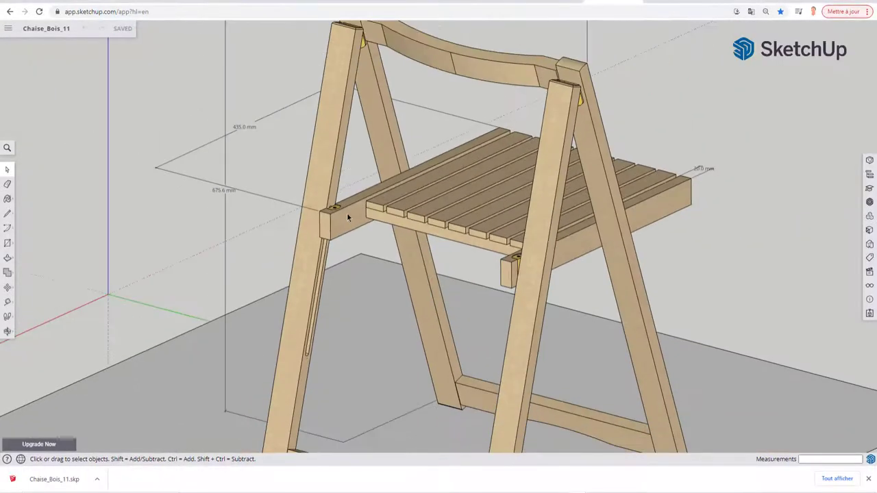
{"action": "mouse_move", "coordinate": [347, 212]}
{"action": "middle_mouse_down"}
{"action": "mouse_move", "coordinate": [386, 208]}
{"action": "mouse_move", "coordinate": [420, 246]}
{"action": "mouse_move", "coordinate": [450, 259]}
{"action": "mouse_move", "coordinate": [386, 235]}
{"action": "mouse_move", "coordinate": [446, 268]}
{"action": "mouse_move", "coordinate": [466, 227]}
{"action": "middle_mouse_up"}
{"action": "scroll", "coordinate": [420, 212], "scroll_direction": "down", "scroll_amount": 4}
{"action": "middle_click_drag", "start_coordinate": [487, 255], "coordinate": [491, 261]}
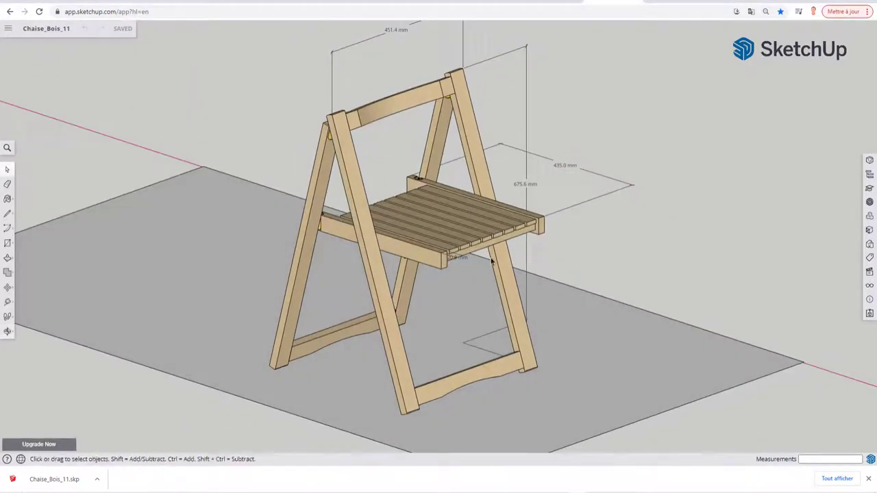
{"action": "left_click", "coordinate": [721, 3]}
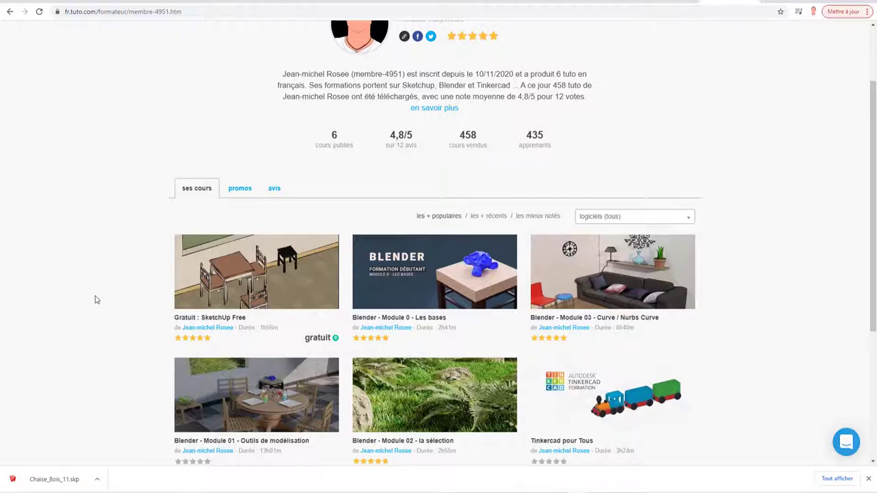
Scroll the instructor's course list and open the savoirpourtous.eu homepage
{"action": "scroll", "coordinate": [96, 300], "scroll_direction": "down", "scroll_amount": 2}
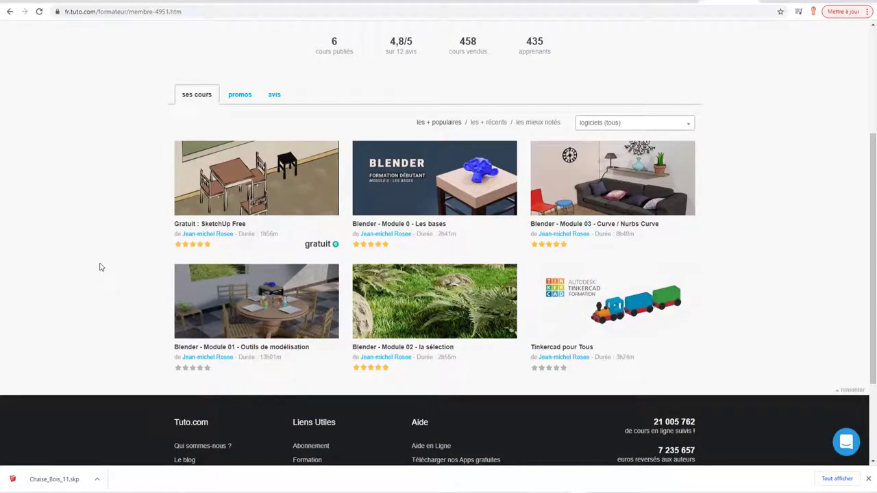
{"action": "left_click", "coordinate": [668, 5]}
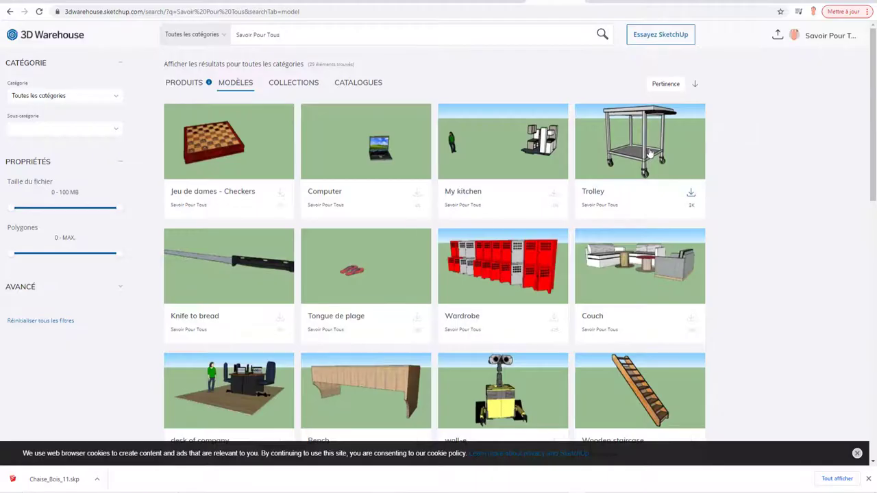
Scroll down to the Chaise en Bois pliable model and back, then select the search term
{"action": "scroll", "coordinate": [689, 192], "scroll_direction": "down", "scroll_amount": 2}
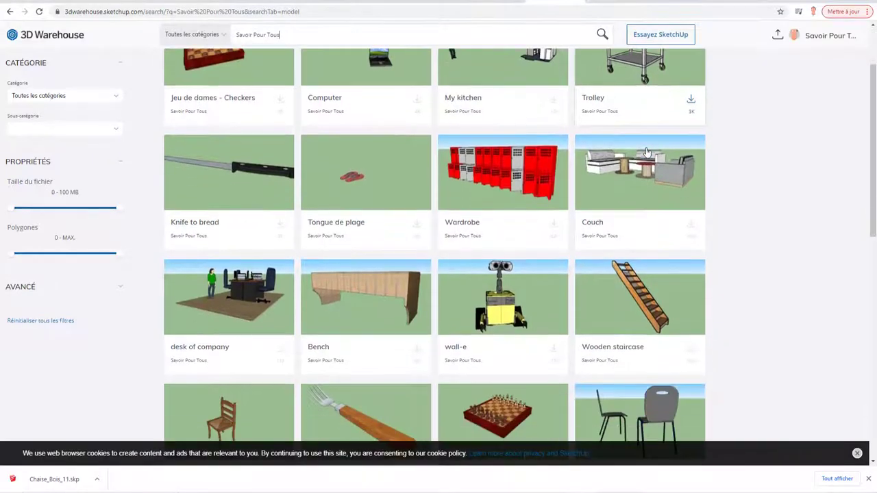
{"action": "scroll", "coordinate": [644, 151], "scroll_direction": "down", "scroll_amount": 1}
{"action": "scroll", "coordinate": [603, 157], "scroll_direction": "down", "scroll_amount": 2}
{"action": "scroll", "coordinate": [555, 169], "scroll_direction": "down", "scroll_amount": 3}
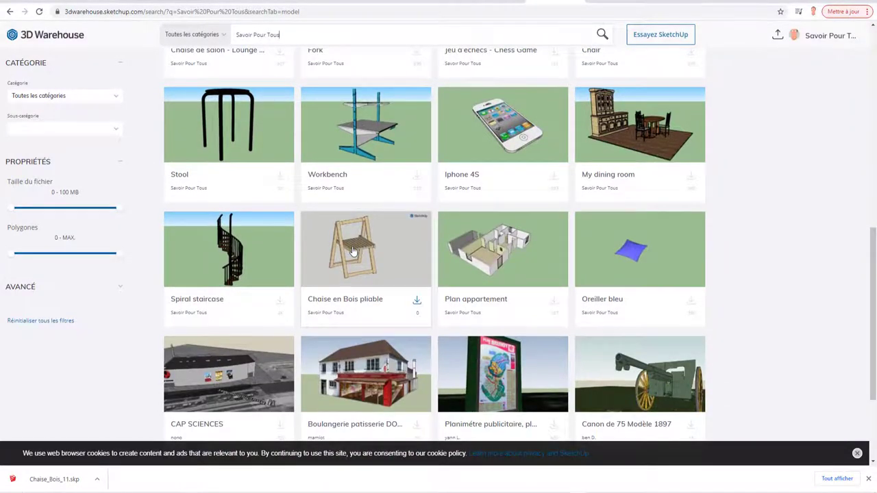
{"action": "scroll", "coordinate": [353, 252], "scroll_direction": "up", "scroll_amount": 3}
{"action": "scroll", "coordinate": [401, 290], "scroll_direction": "up", "scroll_amount": 3}
{"action": "scroll", "coordinate": [347, 246], "scroll_direction": "up", "scroll_amount": 1}
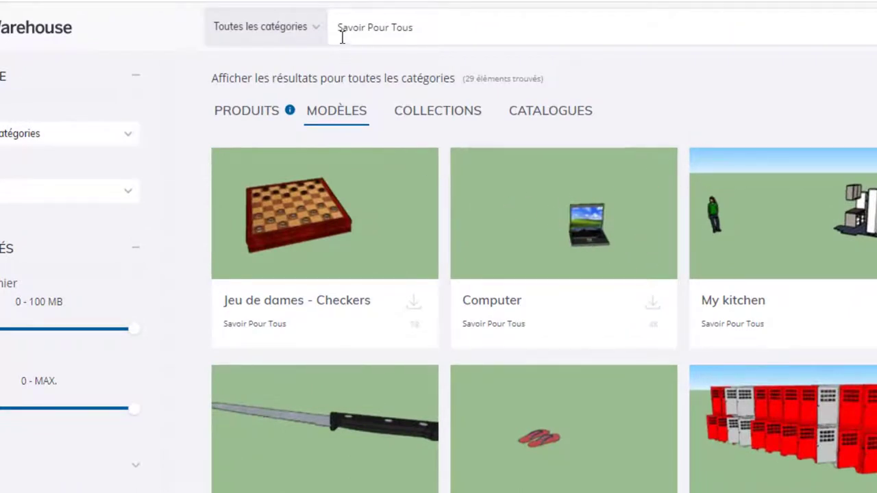
{"action": "left_click_drag", "start_coordinate": [341, 30], "coordinate": [419, 34]}
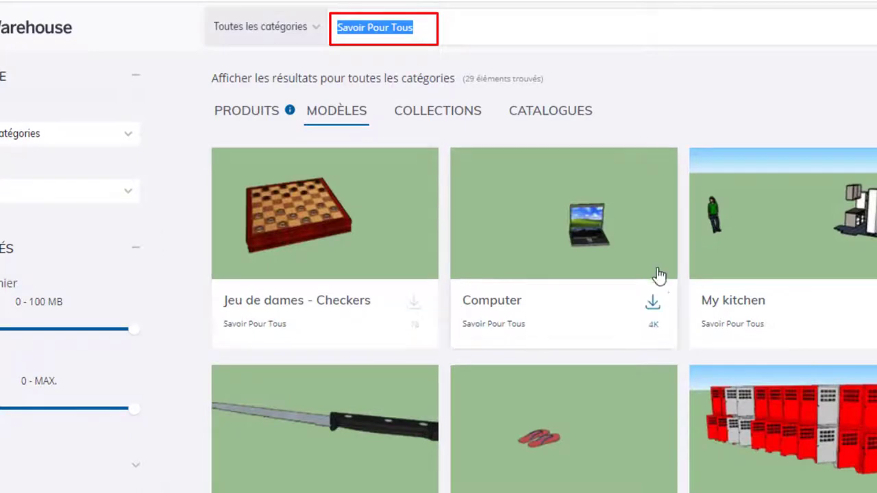
{"action": "mouse_move", "coordinate": [314, 226]}
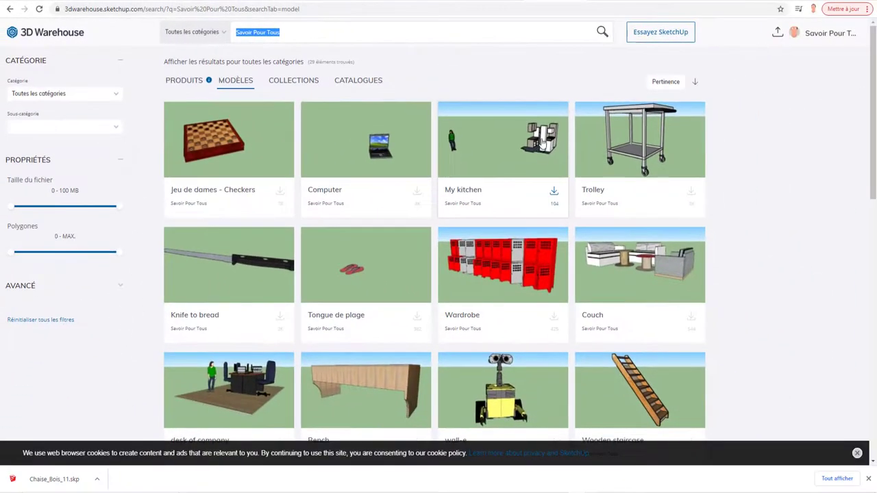
Scroll through the author's 29 models again and return to the top of the results
{"action": "scroll", "coordinate": [576, 172], "scroll_direction": "down", "scroll_amount": 1}
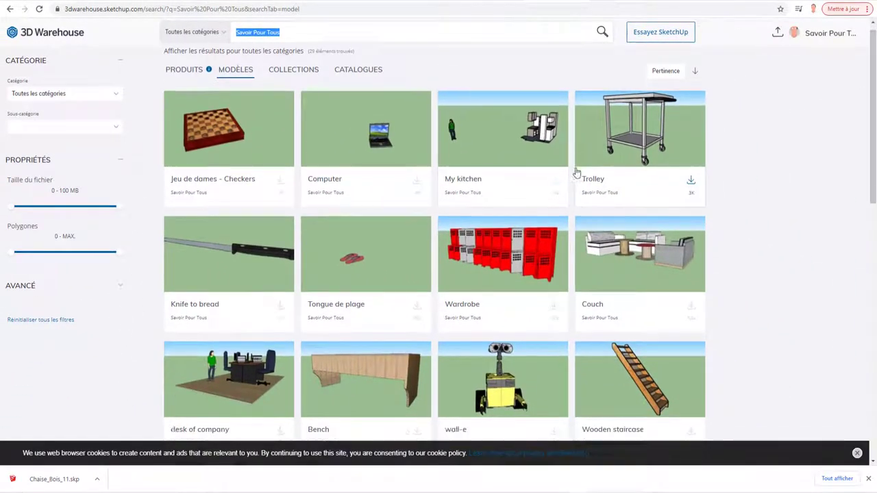
{"action": "scroll", "coordinate": [576, 171], "scroll_direction": "down", "scroll_amount": 2}
{"action": "scroll", "coordinate": [569, 170], "scroll_direction": "down", "scroll_amount": 2}
{"action": "scroll", "coordinate": [564, 167], "scroll_direction": "down", "scroll_amount": 1}
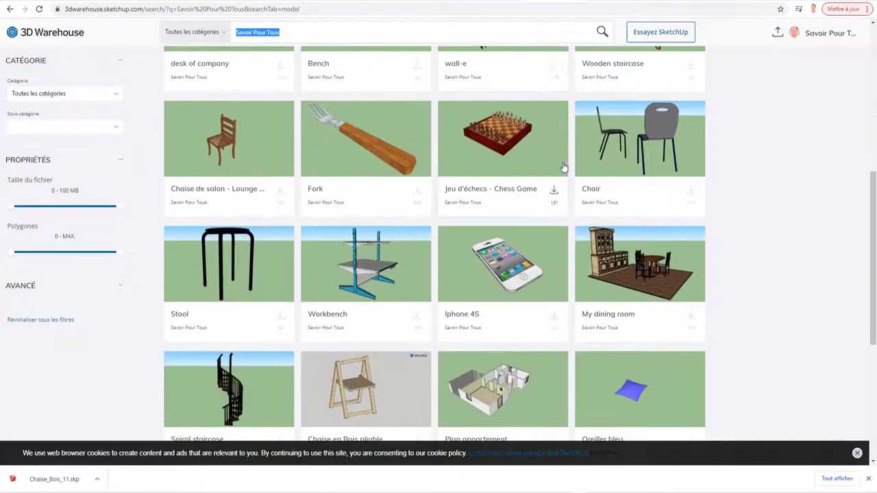
{"action": "scroll", "coordinate": [564, 167], "scroll_direction": "down", "scroll_amount": 2}
{"action": "scroll", "coordinate": [563, 168], "scroll_direction": "down", "scroll_amount": 1}
{"action": "scroll", "coordinate": [563, 166], "scroll_direction": "up", "scroll_amount": 1}
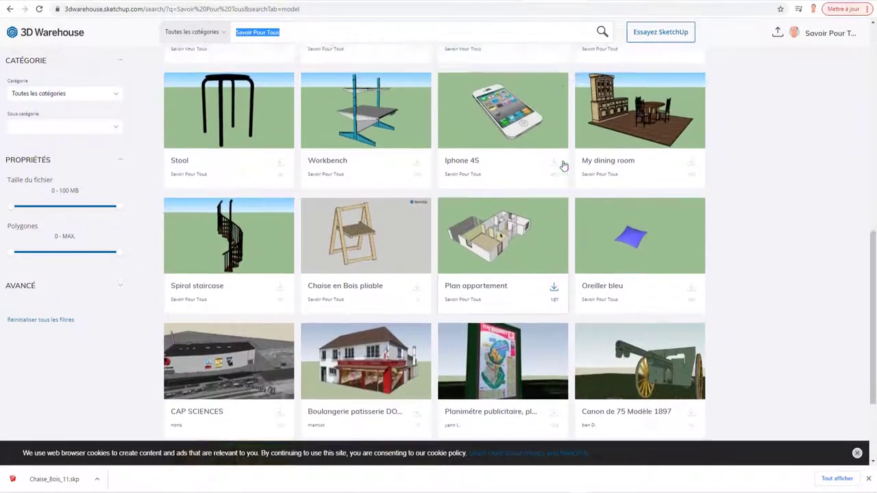
{"action": "scroll", "coordinate": [563, 166], "scroll_direction": "up", "scroll_amount": 2}
{"action": "scroll", "coordinate": [563, 165], "scroll_direction": "up", "scroll_amount": 3}
{"action": "scroll", "coordinate": [563, 166], "scroll_direction": "up", "scroll_amount": 3}
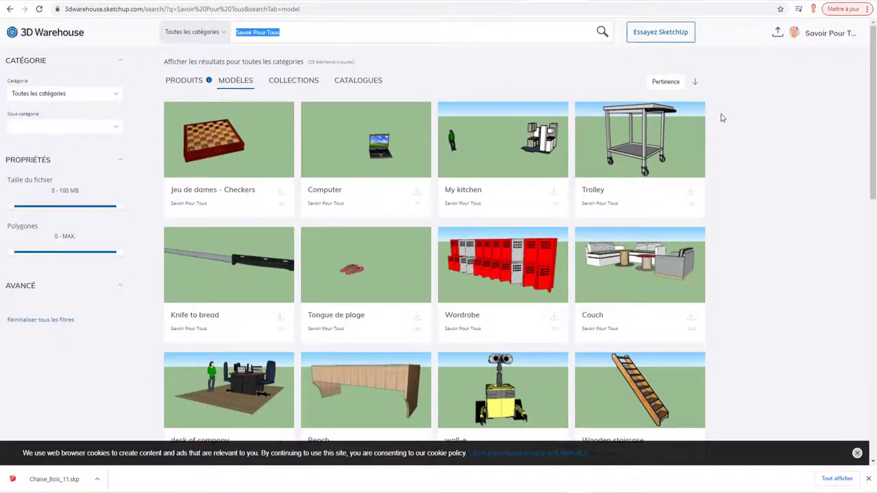
{"action": "scroll", "coordinate": [706, 103], "scroll_direction": "down", "scroll_amount": 2}
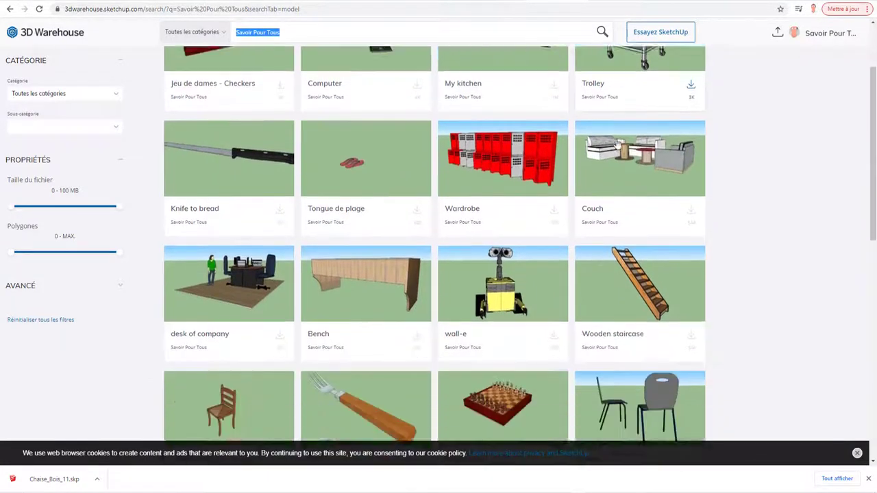
{"action": "scroll", "coordinate": [587, 153], "scroll_direction": "down", "scroll_amount": 3}
{"action": "scroll", "coordinate": [540, 161], "scroll_direction": "up", "scroll_amount": 1}
{"action": "scroll", "coordinate": [541, 157], "scroll_direction": "down", "scroll_amount": 1}
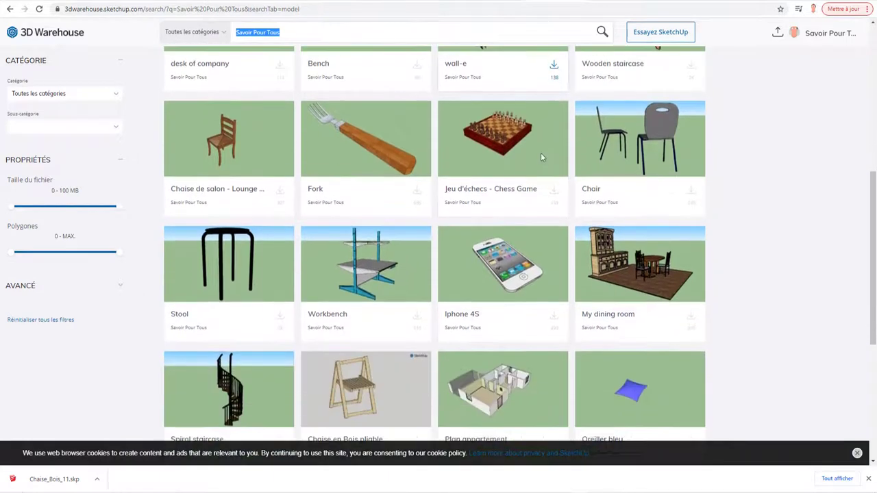
{"action": "scroll", "coordinate": [540, 153], "scroll_direction": "up", "scroll_amount": 4}
{"action": "scroll", "coordinate": [449, 62], "scroll_direction": "up", "scroll_amount": 2}
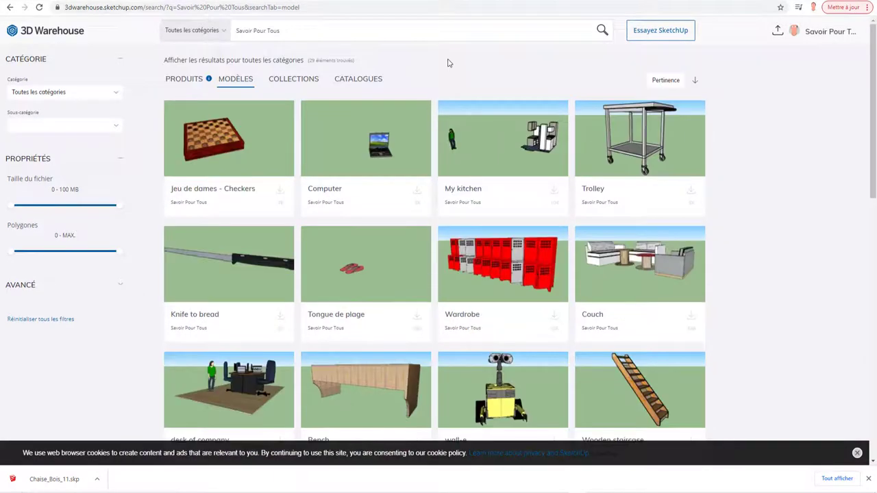